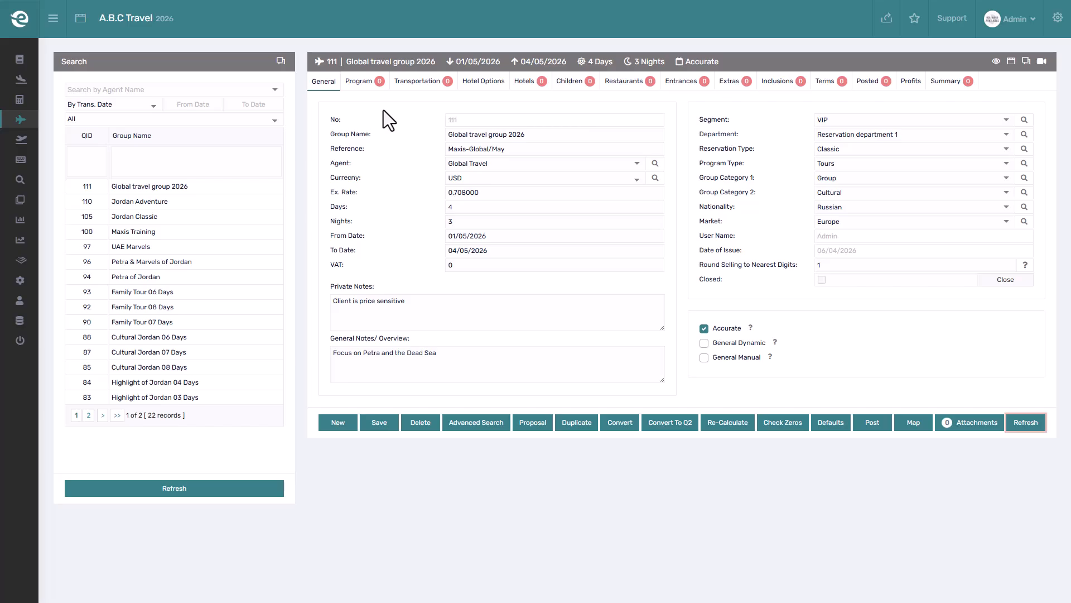
Go to the group's program and filter the available routes by starting city Amman.
left_click(376, 85)
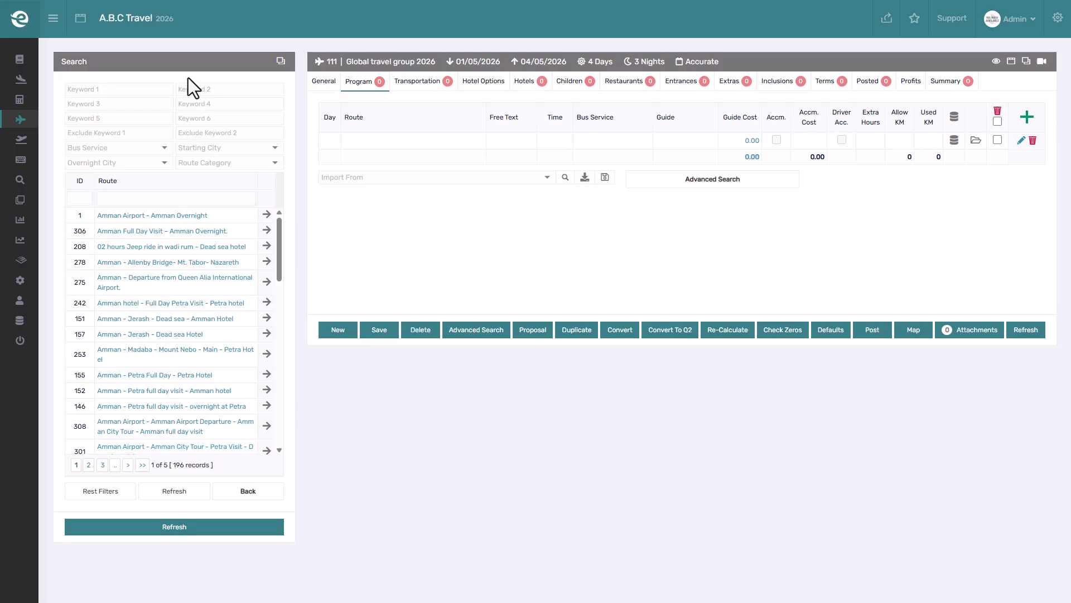
left_click(209, 149)
left_click(202, 212)
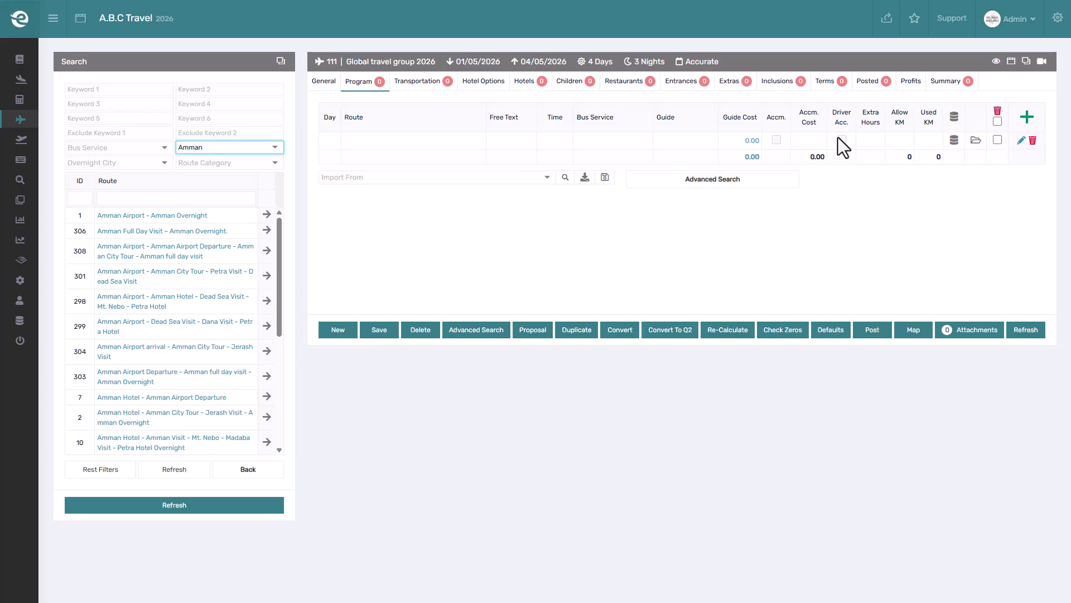
Start a day 1 program row with the Amman Airport - Amman Overnight route.
left_click(1027, 115)
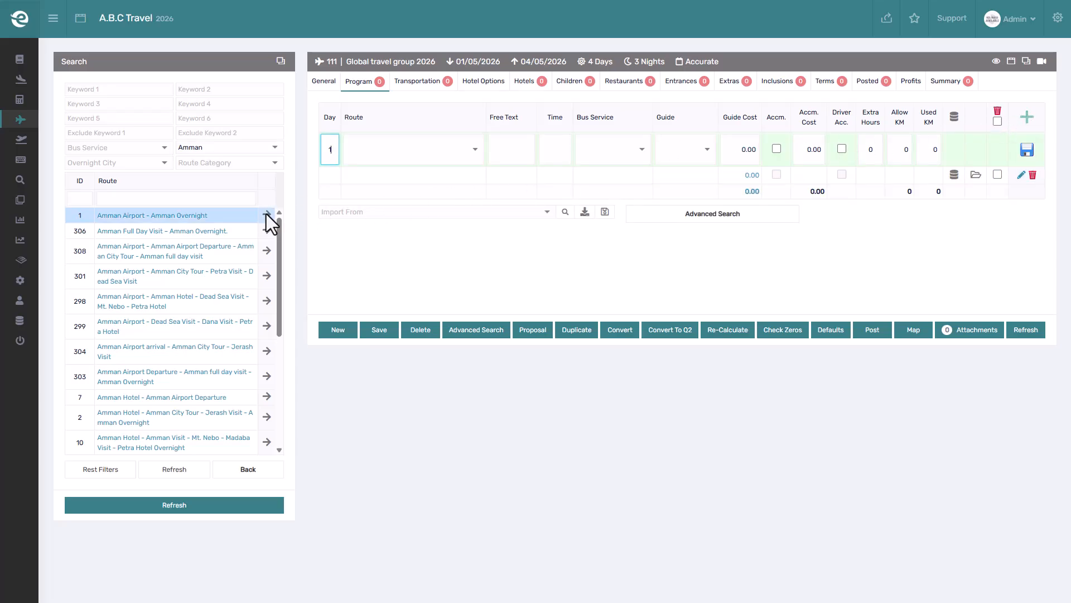
left_click(267, 214)
left_click(369, 227)
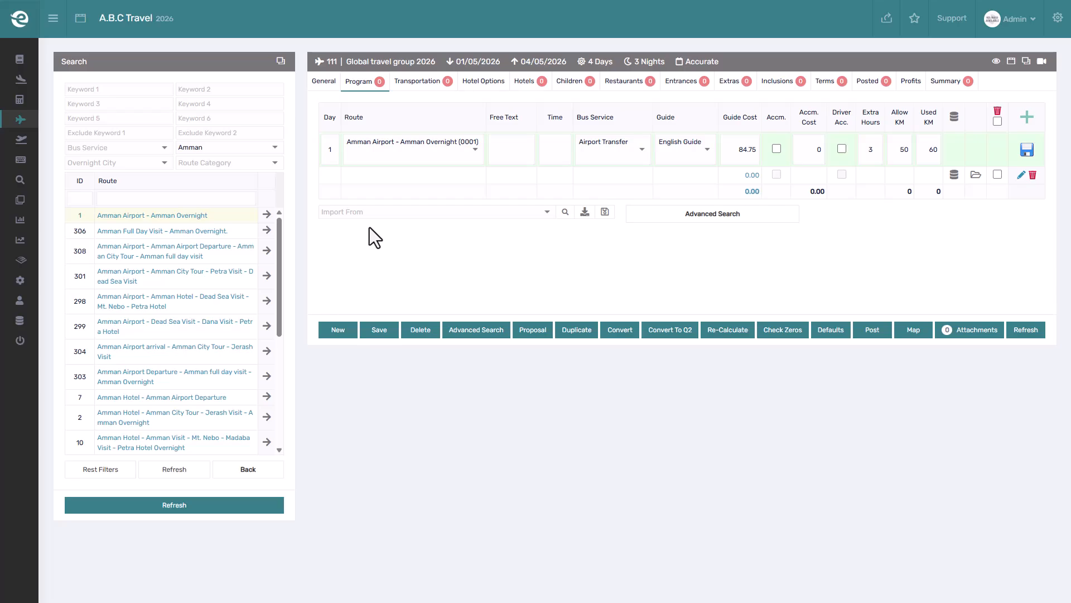
Review day 1's bus service, guide, costs, driver accommodation and kilometres, and save the row.
left_click(619, 152)
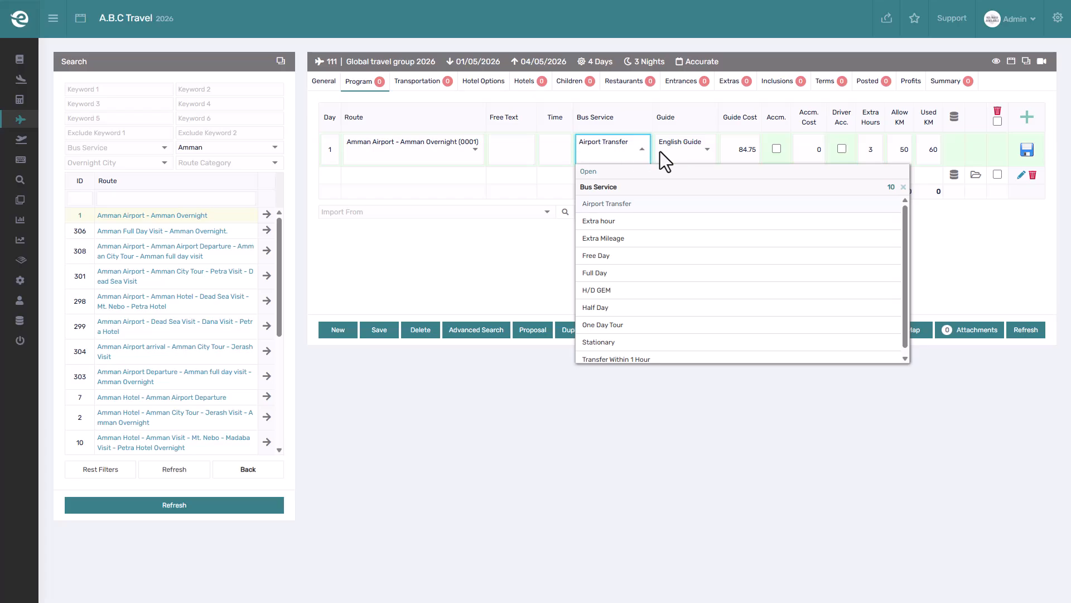
left_click(696, 153)
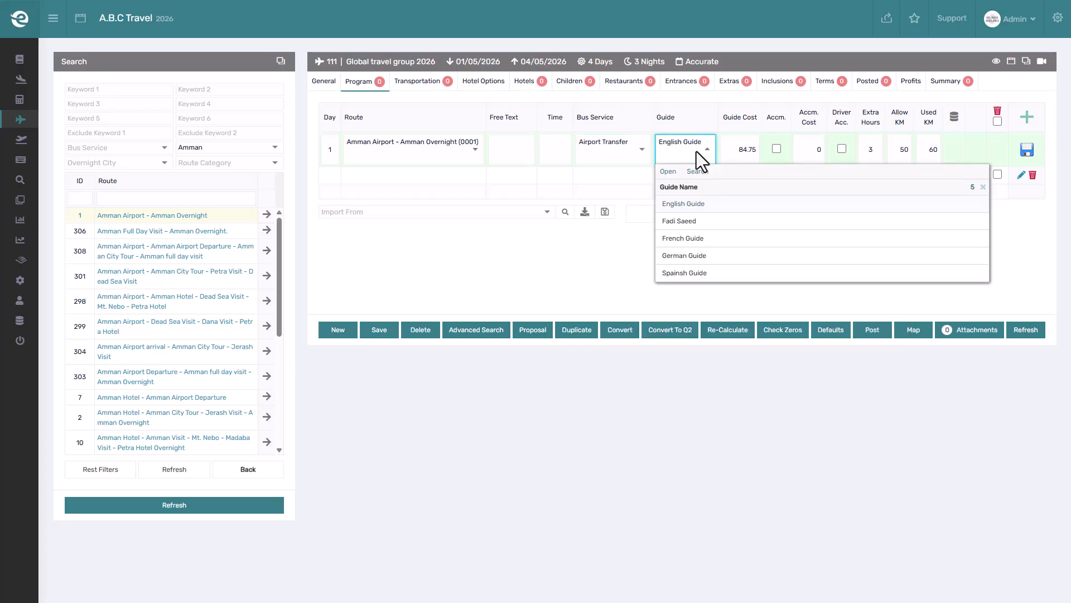
left_click(759, 153)
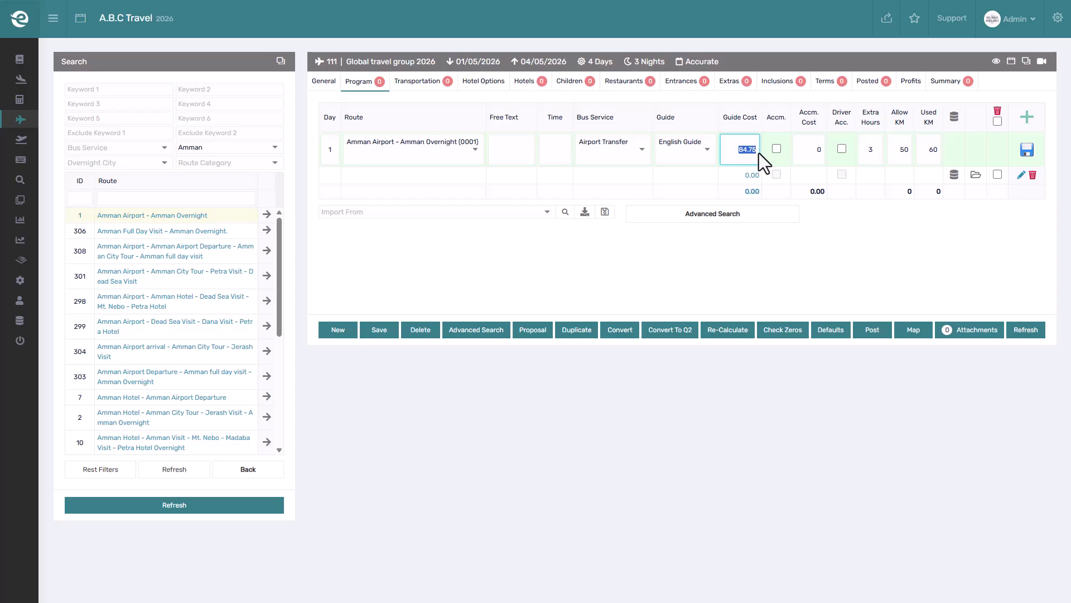
left_click(804, 150)
left_click(835, 137)
left_click(924, 156)
left_click(1021, 148)
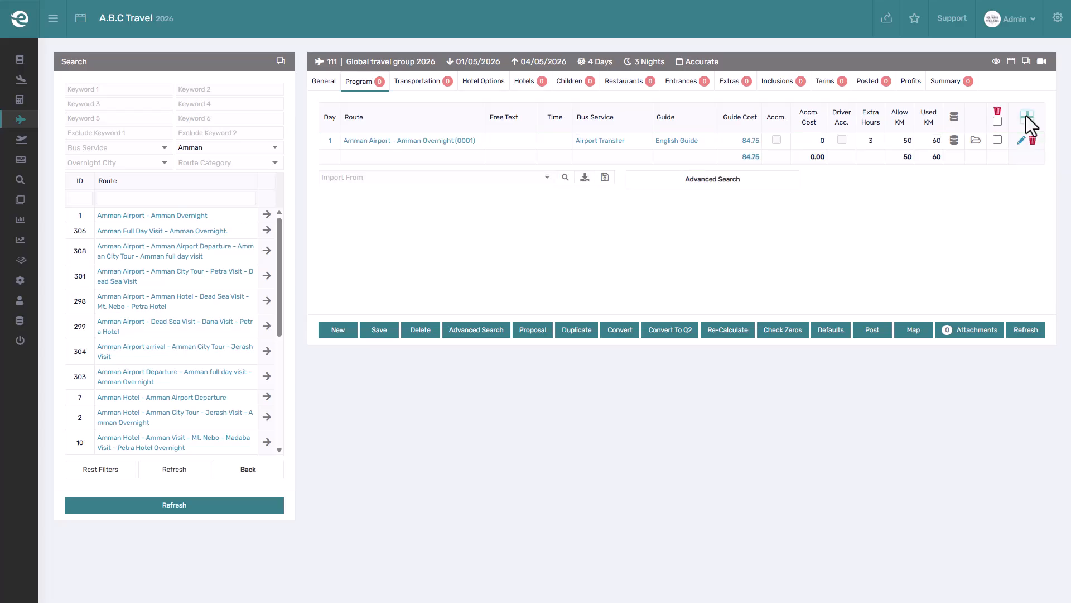
In day 1's route details, enter "Flight RJ 101" as the route name free text and "Check in assistance" as the route description.
left_click(976, 140)
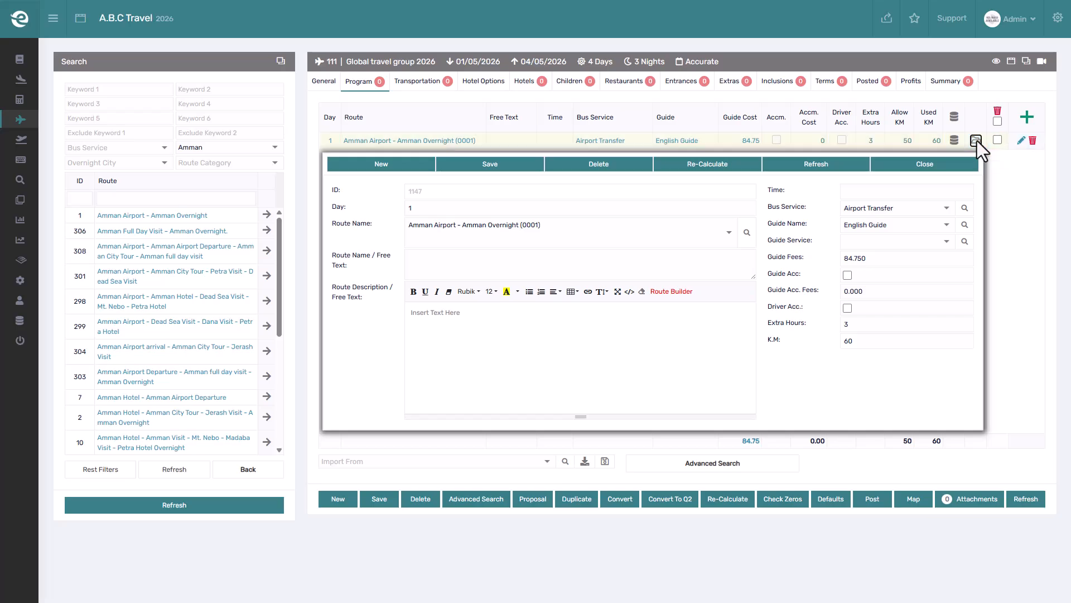
left_click(454, 263)
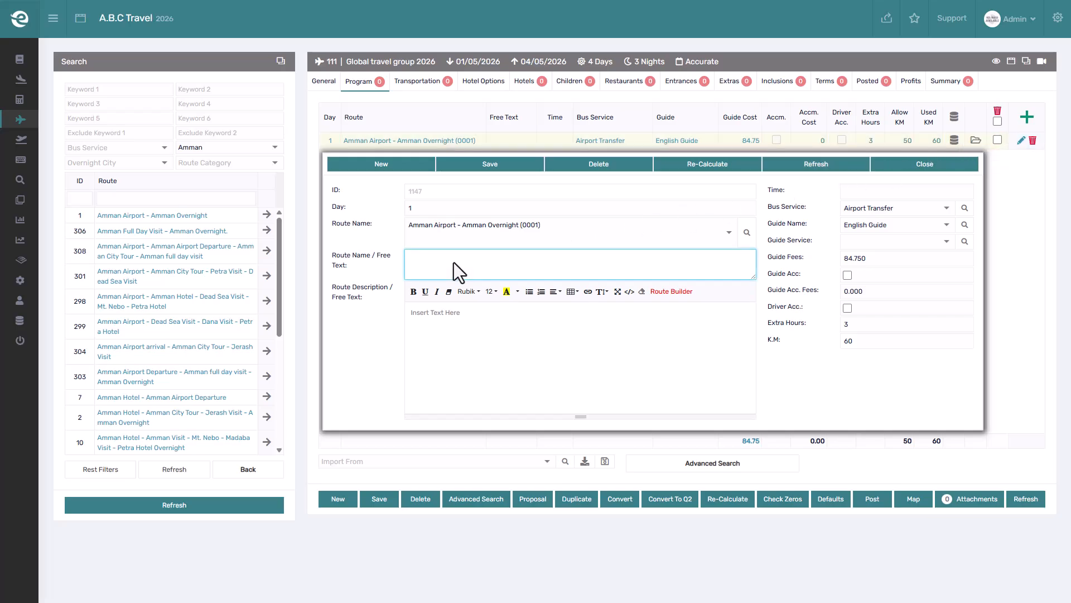
type("Flight RJ 101")
left_click(446, 320)
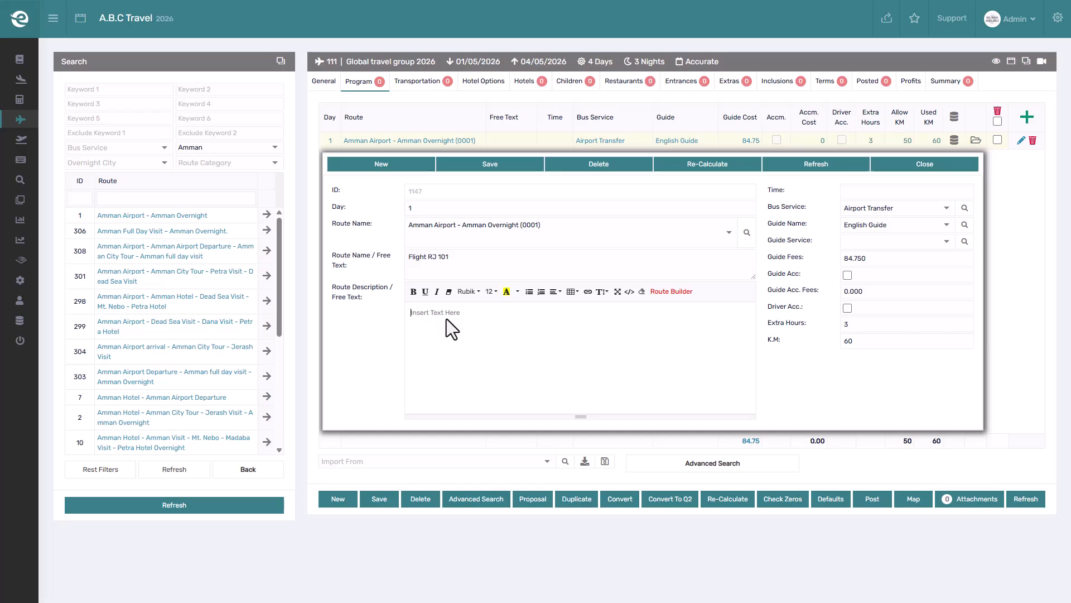
type("ck in assistance")
Check day 1's time field and guide service options, save the route details and close them.
left_click(865, 193)
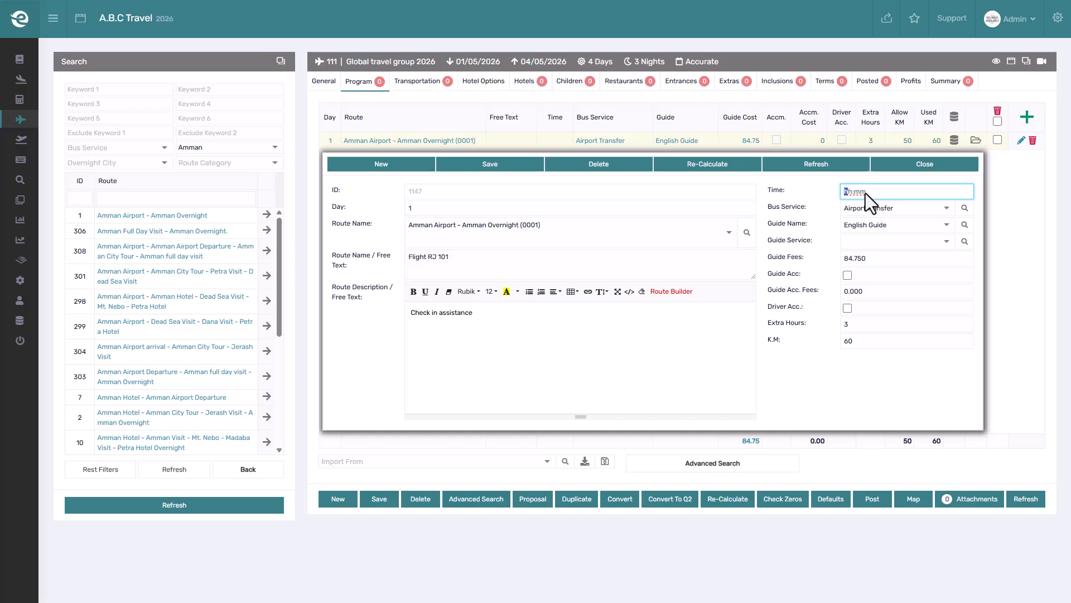
left_click(871, 242)
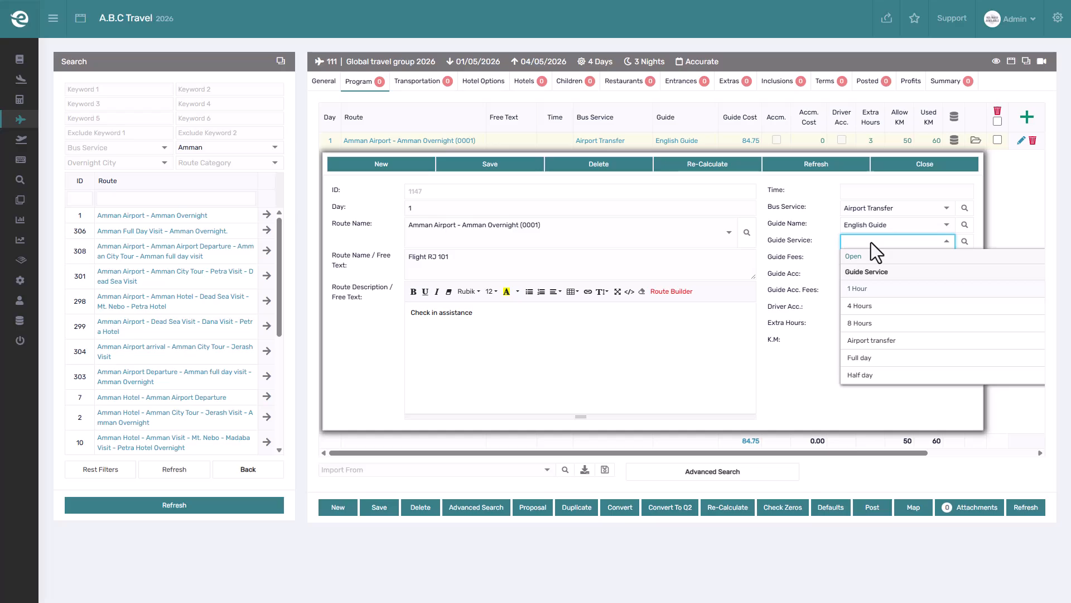
left_click(828, 250)
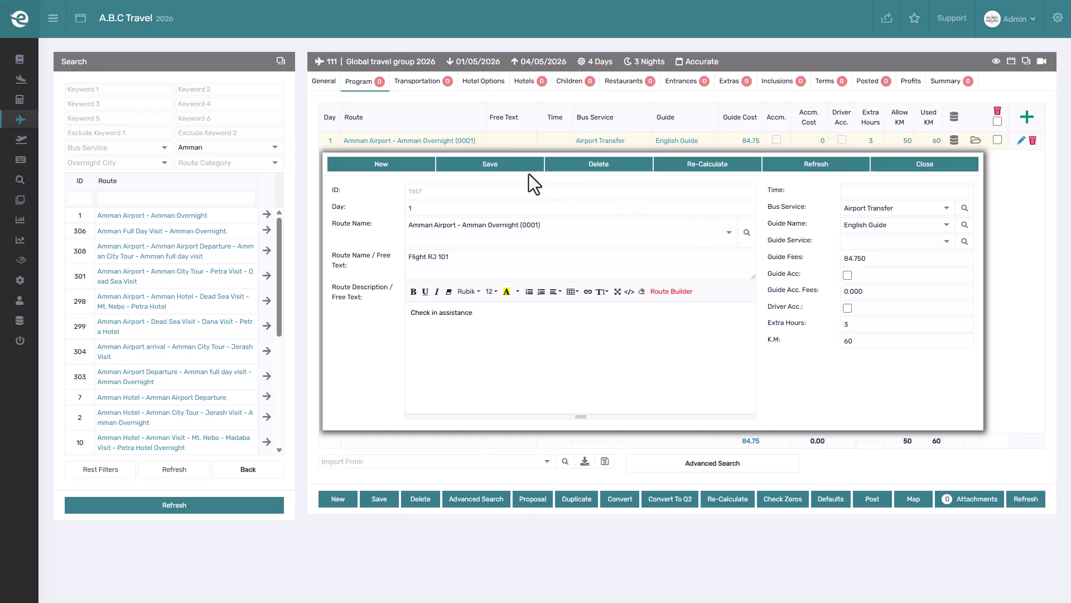
left_click(511, 169)
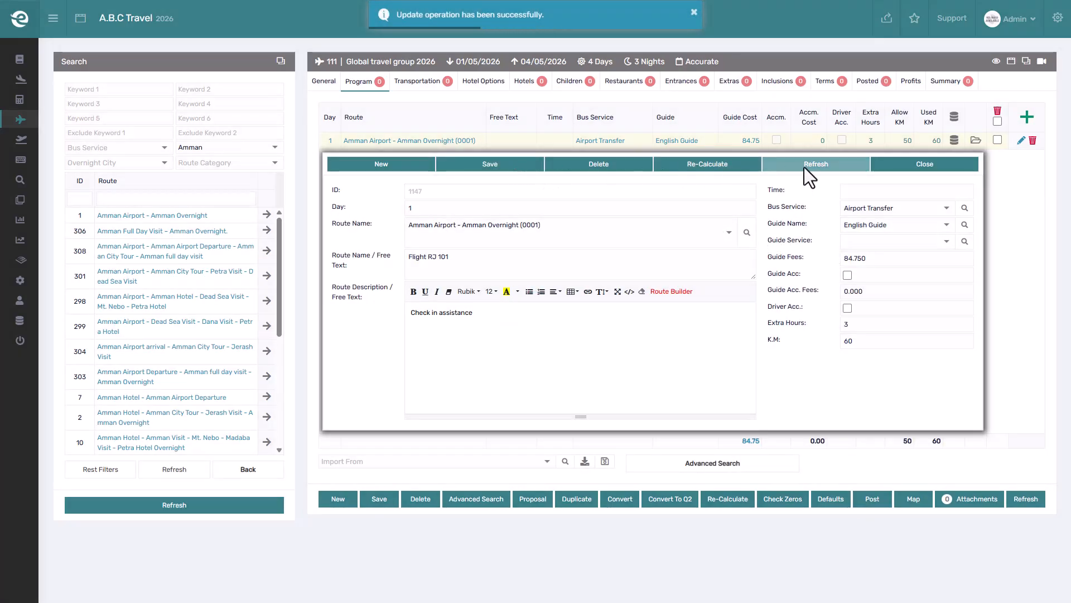
left_click(924, 165)
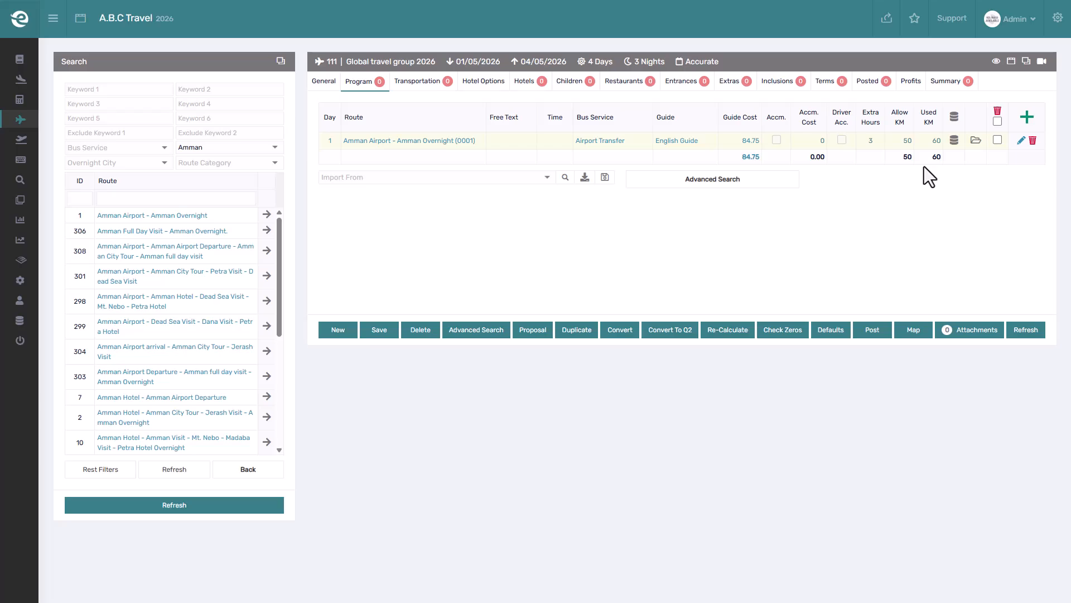
Add day 2 with the Amman hotel - Madaba - Mount nebo - Karak - Petra hotel (0190) route and save the row.
left_click(1028, 117)
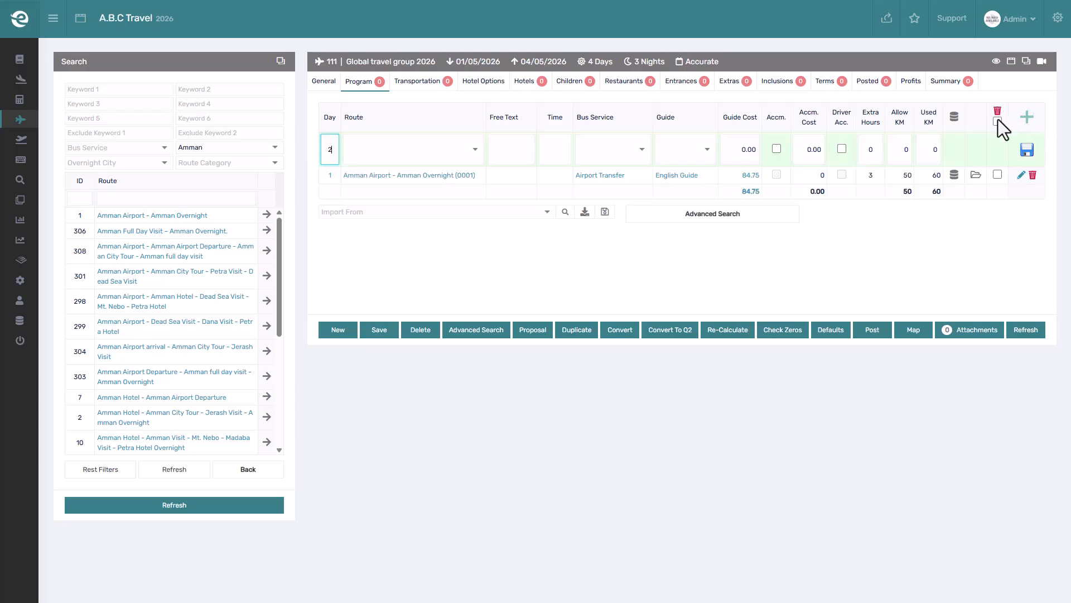
left_click(465, 152)
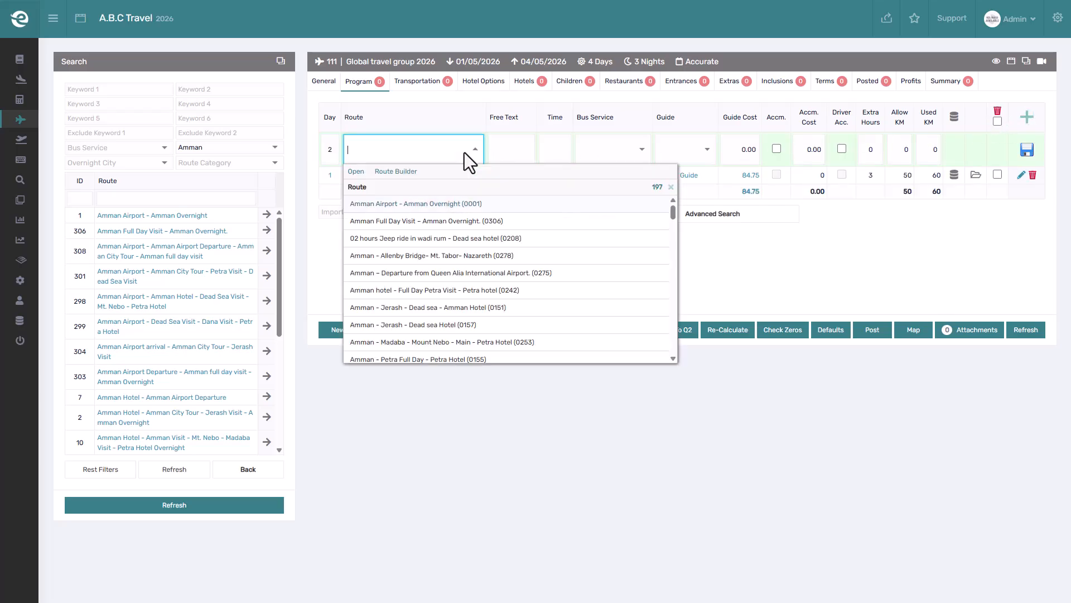
type("a")
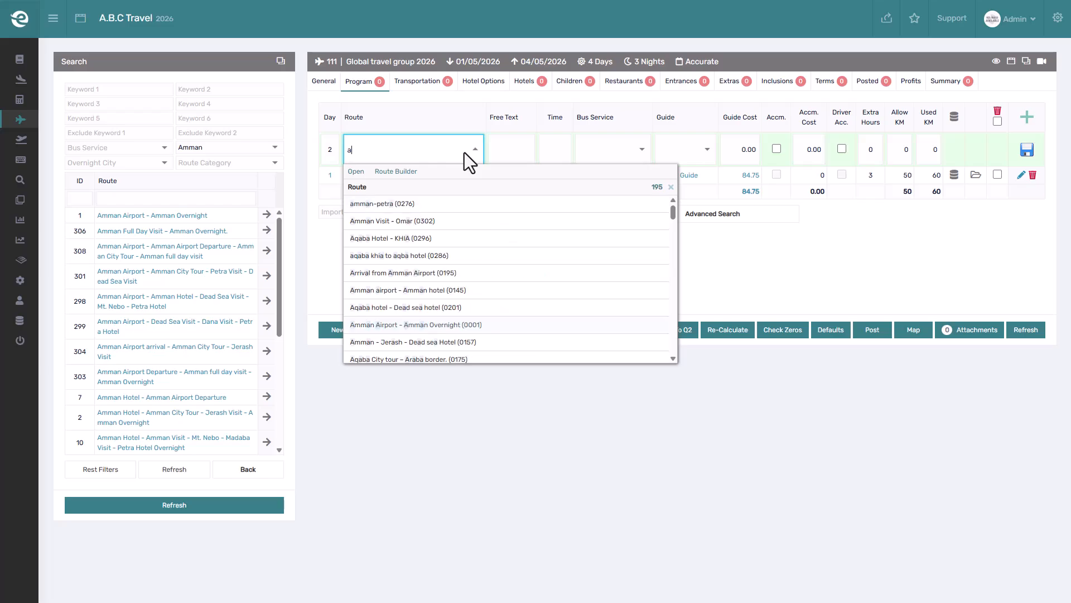
type("mman hotel mada")
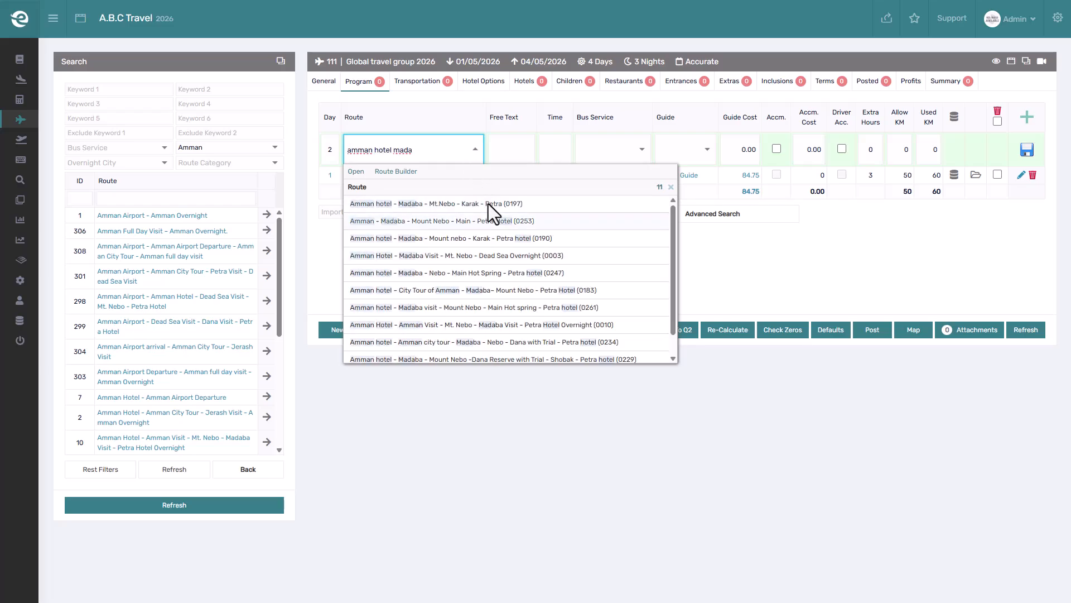
type("ba 190")
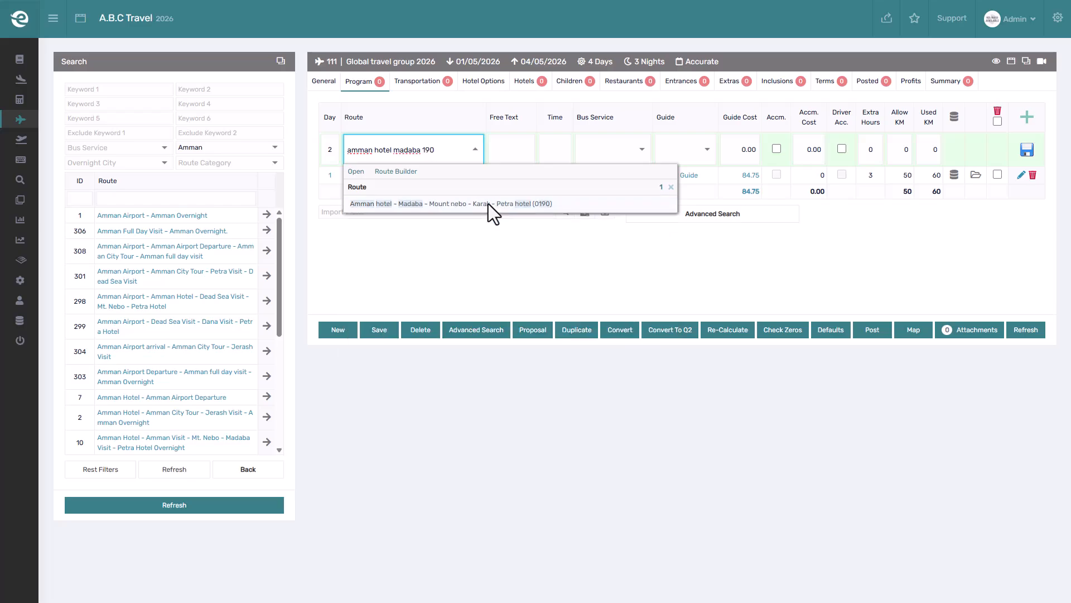
left_click(488, 203)
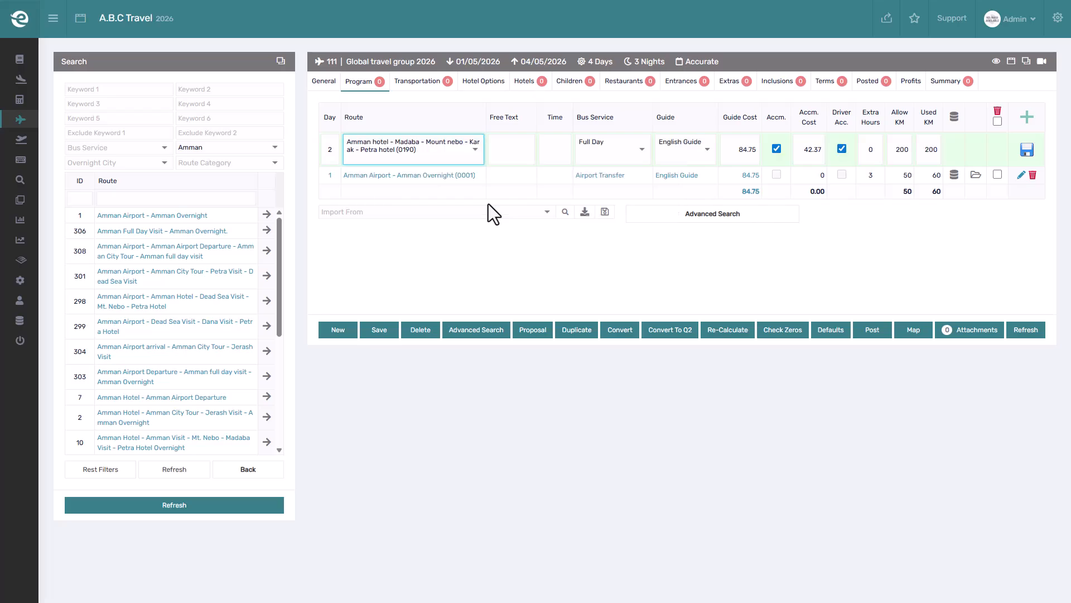
left_click(1027, 149)
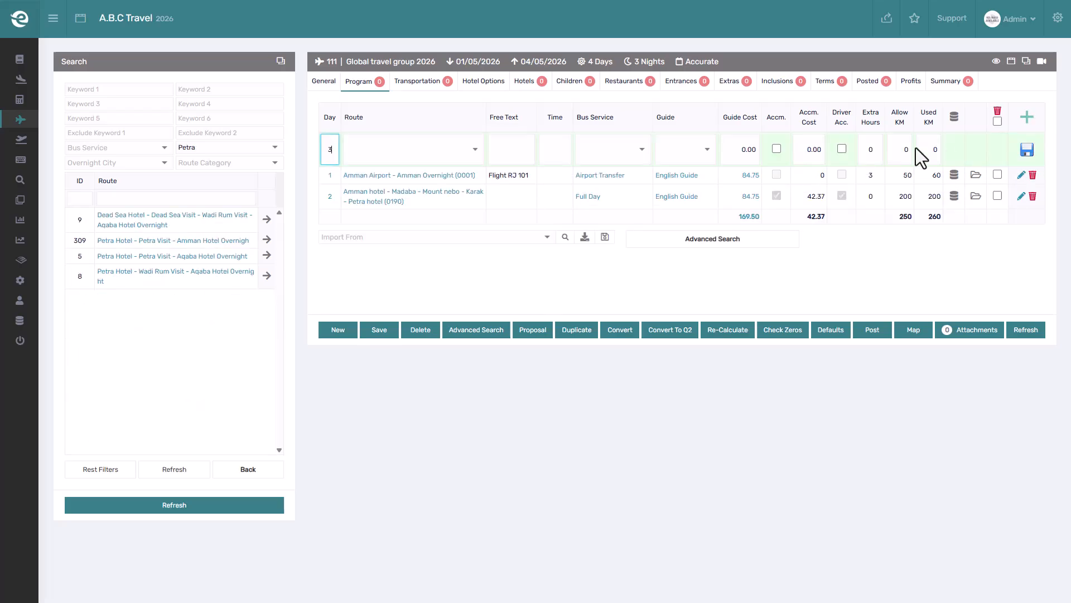
Set day 3 to the Petra Hotel - Petra Visit - Amman Hotel Overnight (0309) route and save the row.
left_click(461, 144)
type("309")
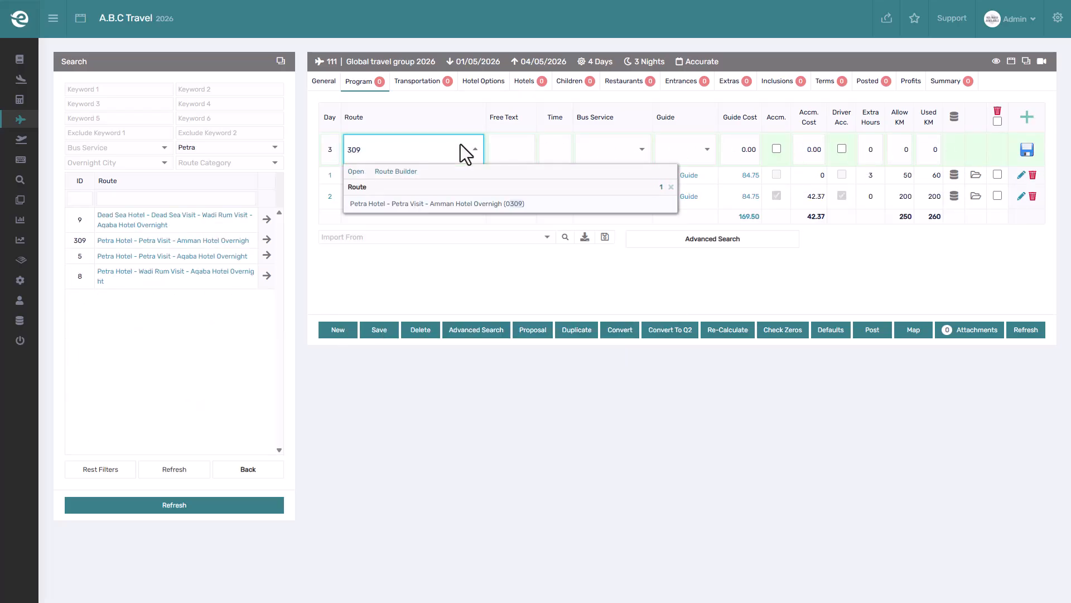
left_click(451, 204)
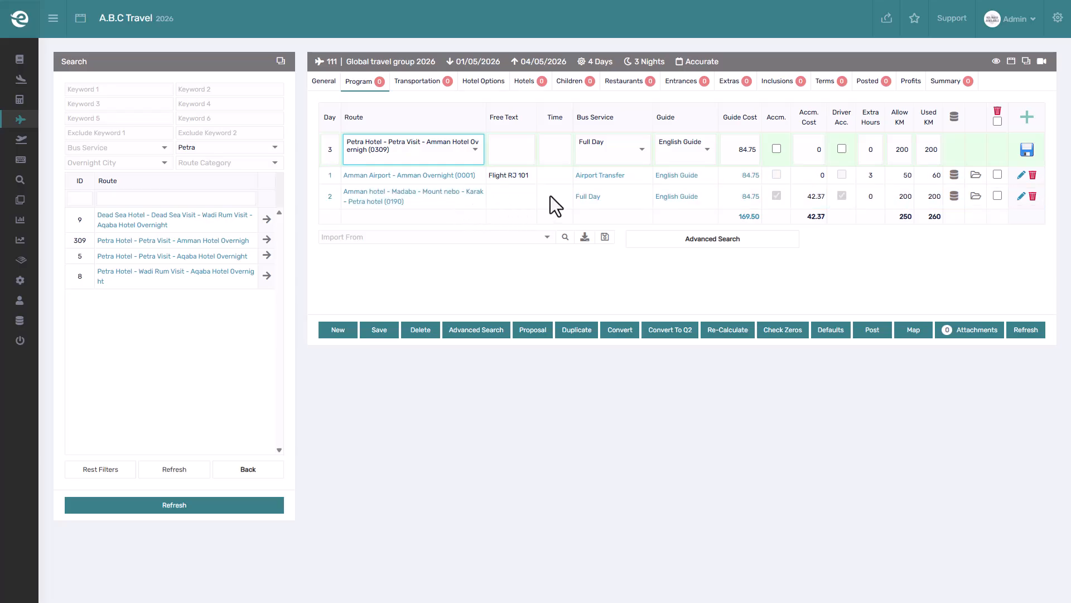
left_click(1026, 155)
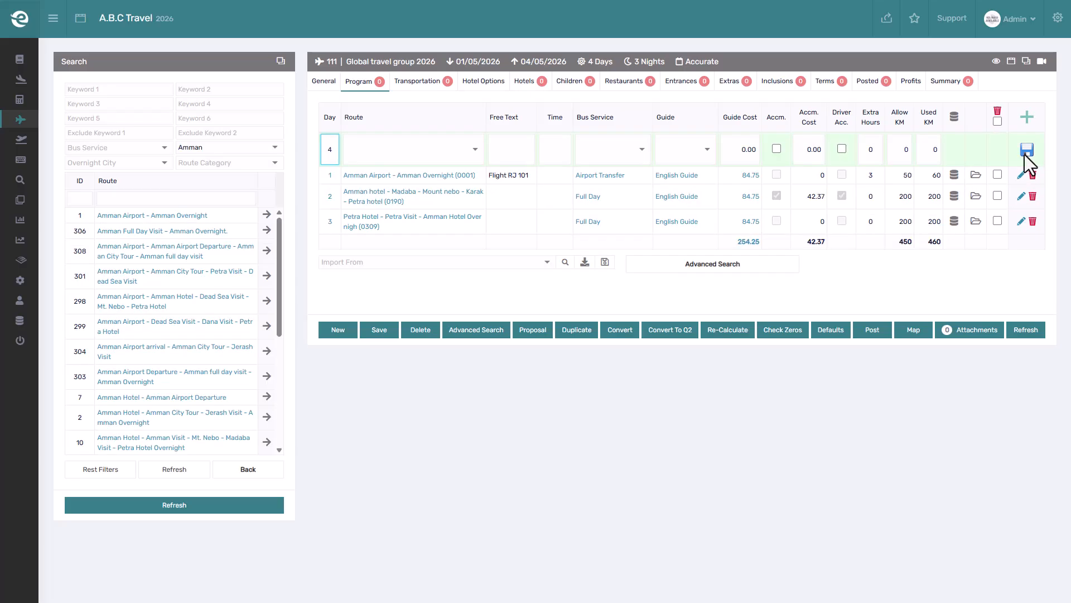
Set day 4 to the Amman Hotel - Amman Airport Departure (0007) route, save the row and dismiss the extra blank row.
left_click(458, 153)
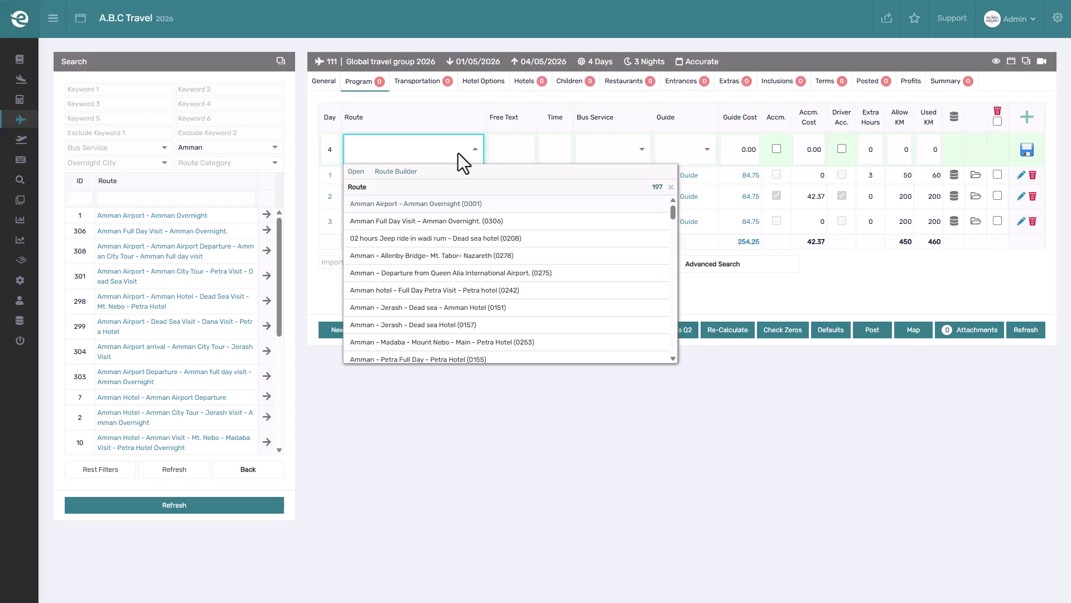
type("0007")
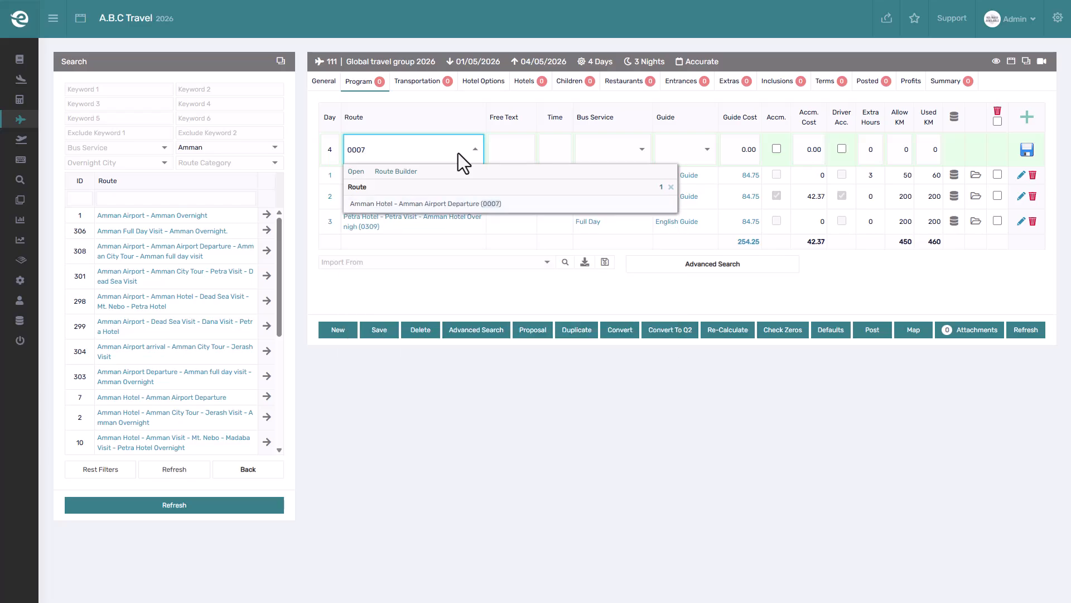
left_click(447, 203)
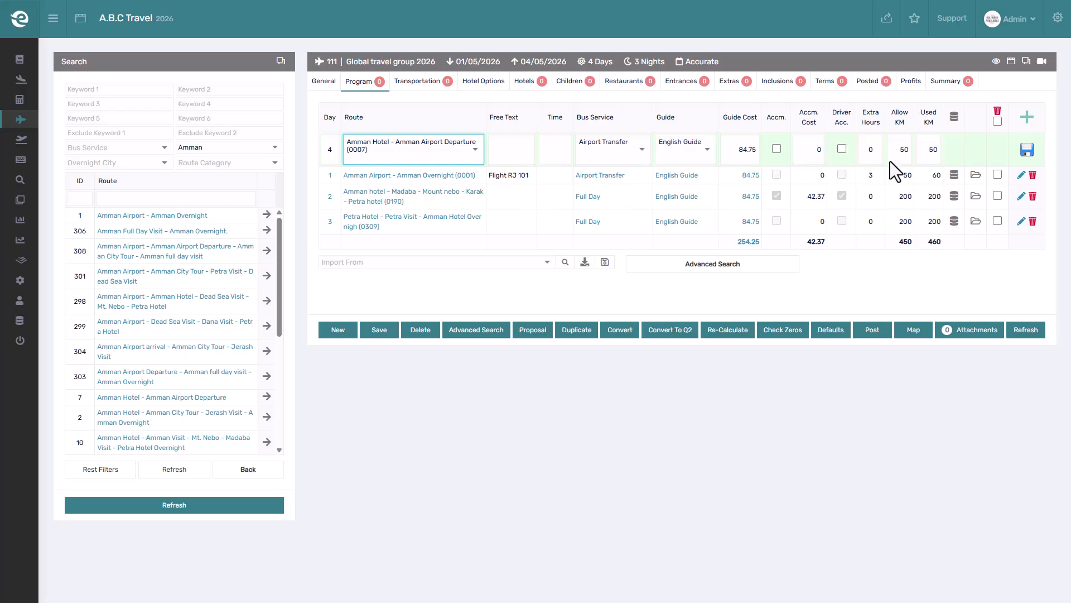
left_click(1026, 149)
left_click(1030, 119)
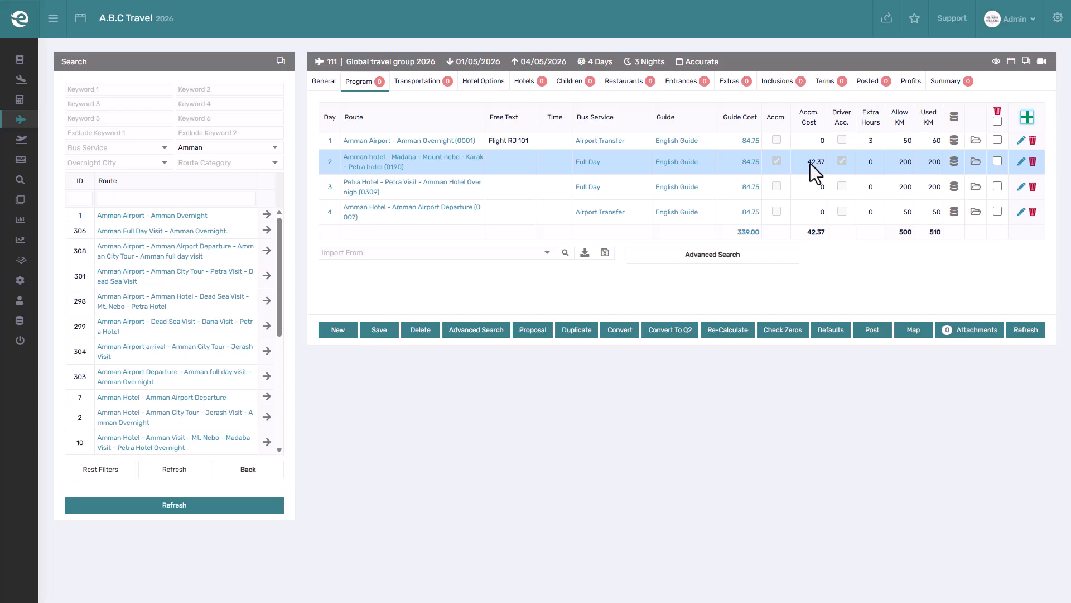
Examine the English Guide's daily and accommodation rates behind day 2's guide cost.
left_click(752, 162)
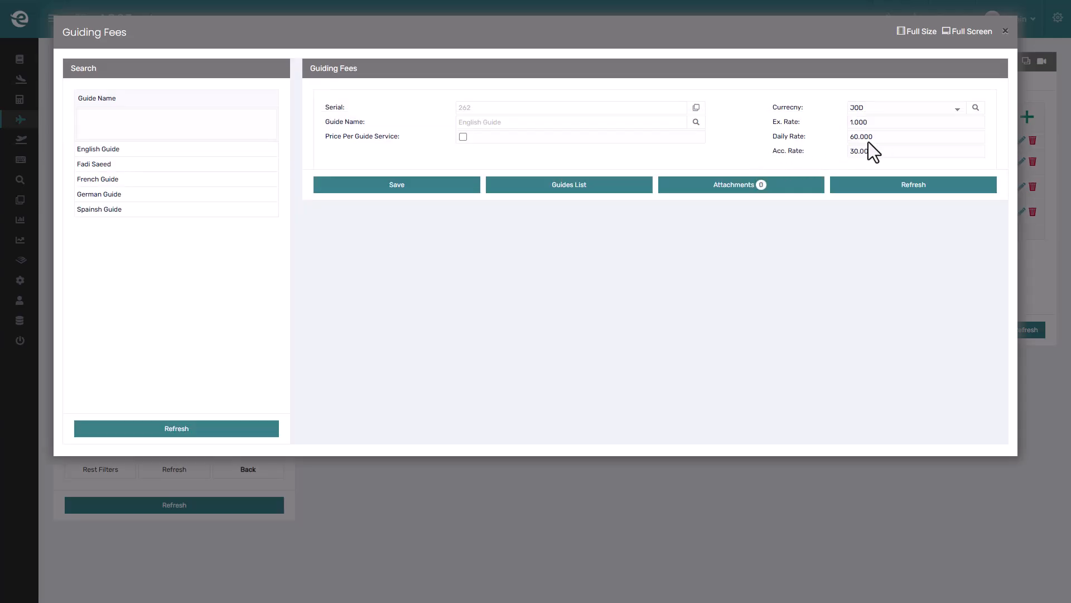
left_click_drag(873, 139, 840, 149)
left_click(1025, 169)
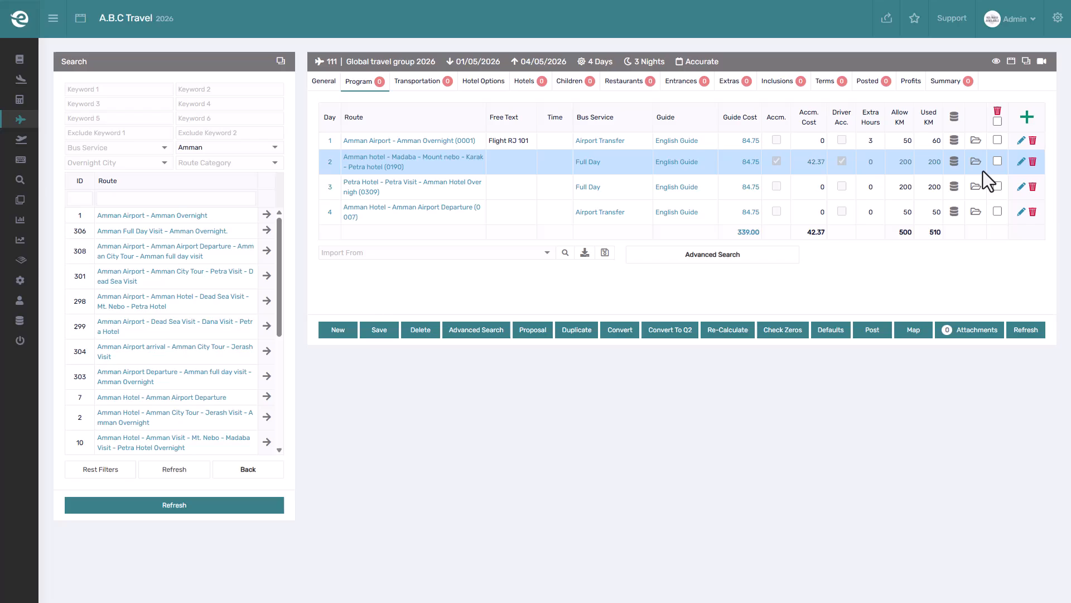
Compare day 2's guide and accommodation costs with the currency and exchange rate in the English Guide's guiding fees.
double_click(756, 162)
double_click(820, 162)
left_click(798, 164)
left_click(756, 162)
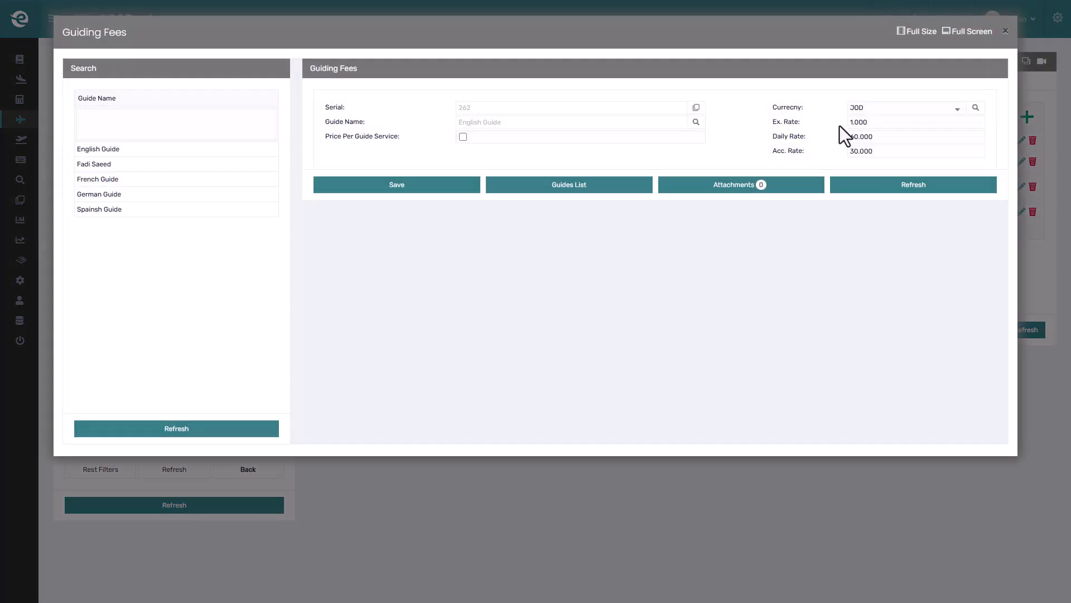
left_click(875, 110)
left_click(876, 121)
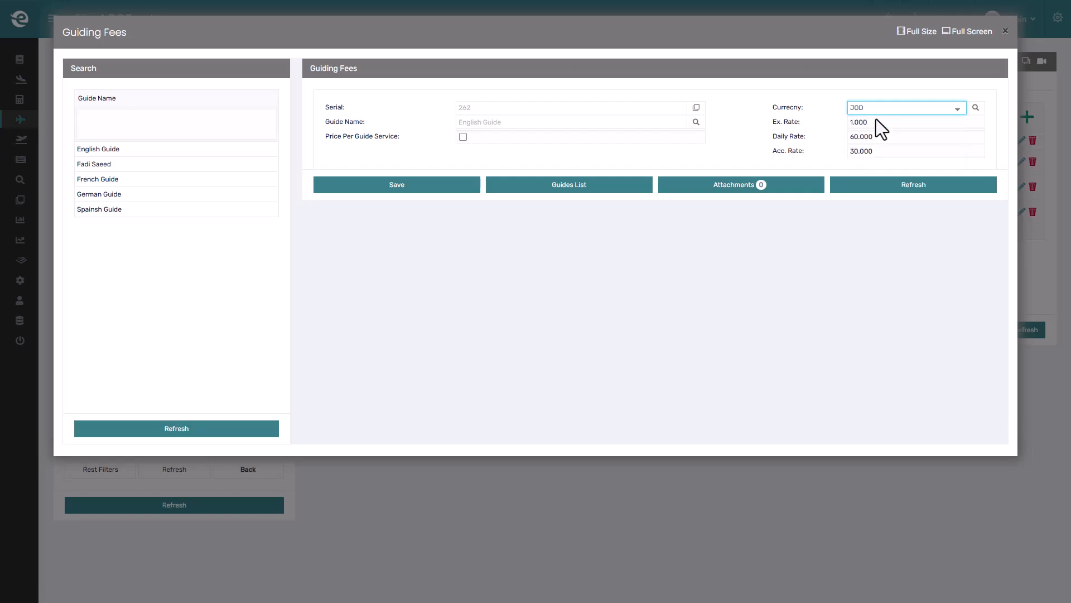
left_click(1032, 125)
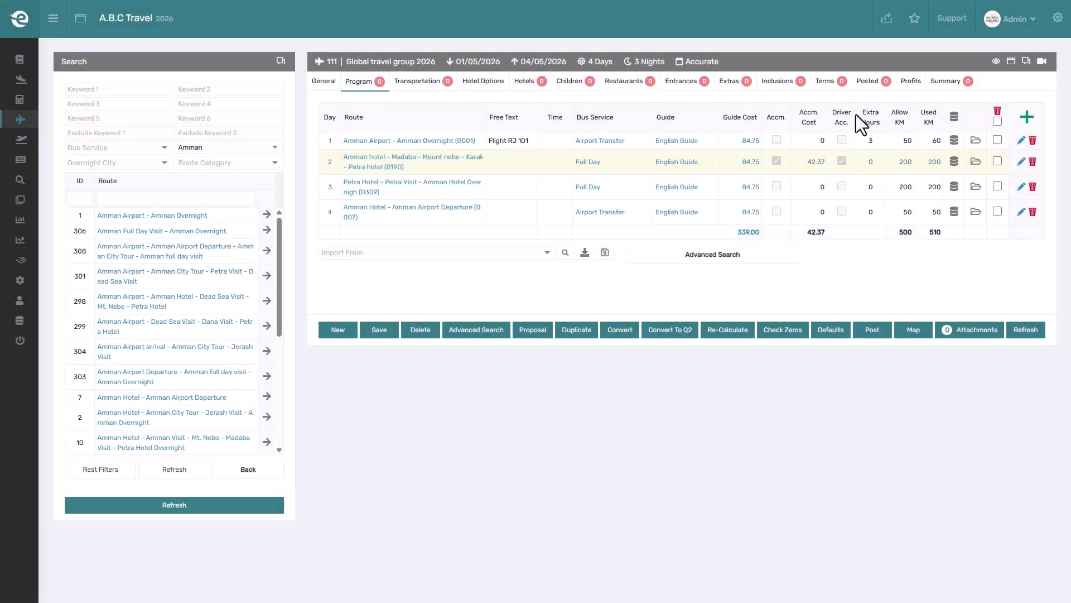
Check the quotation's currency and exchange rate in its general details against day 2's guide and accommodation costs.
left_click(322, 80)
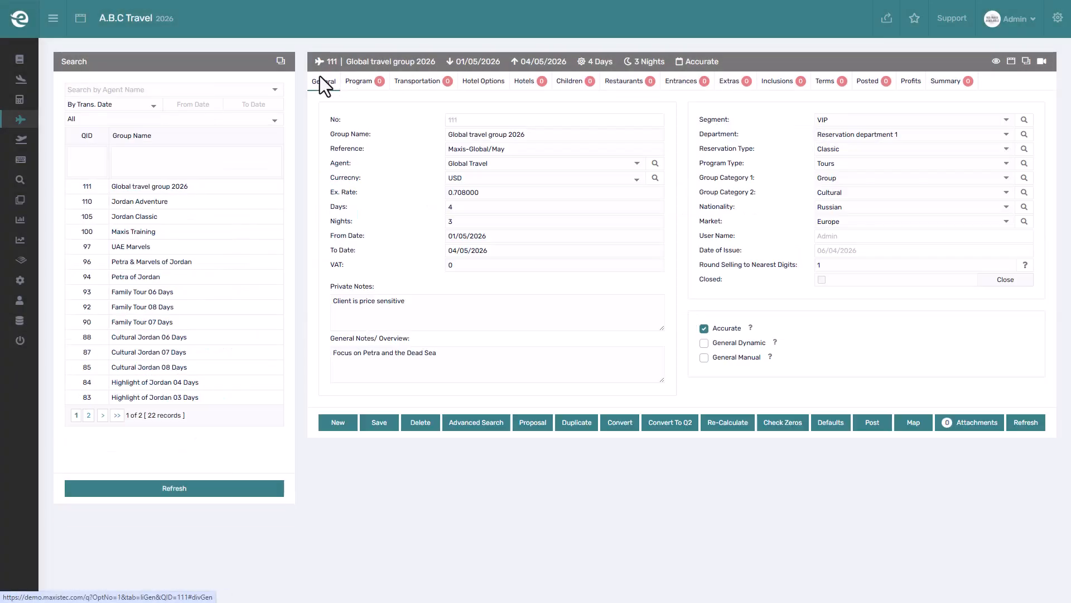
left_click(477, 177)
left_click(464, 217)
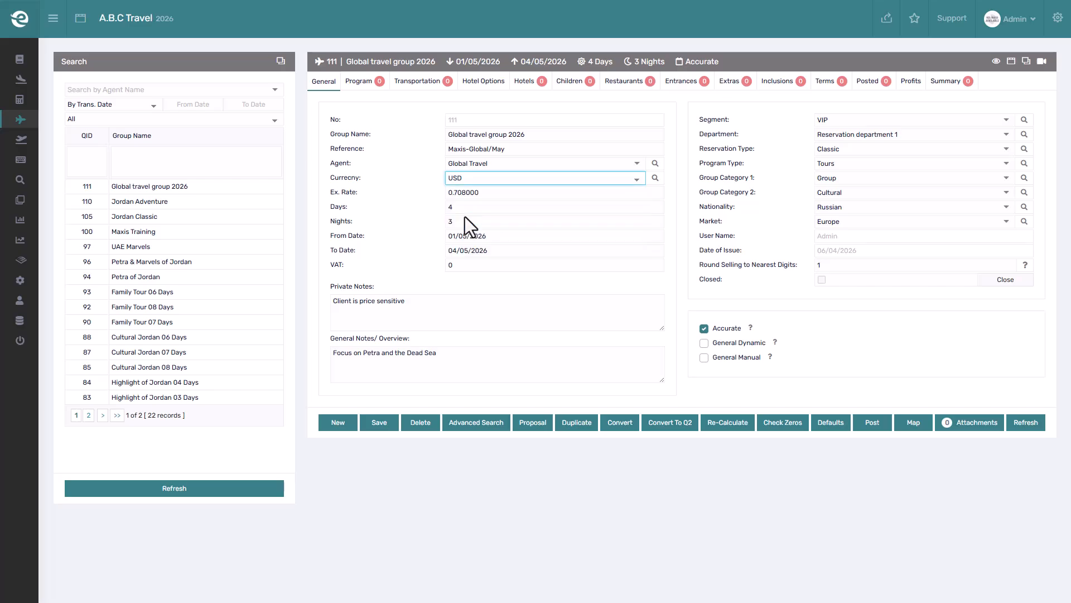
left_click(360, 81)
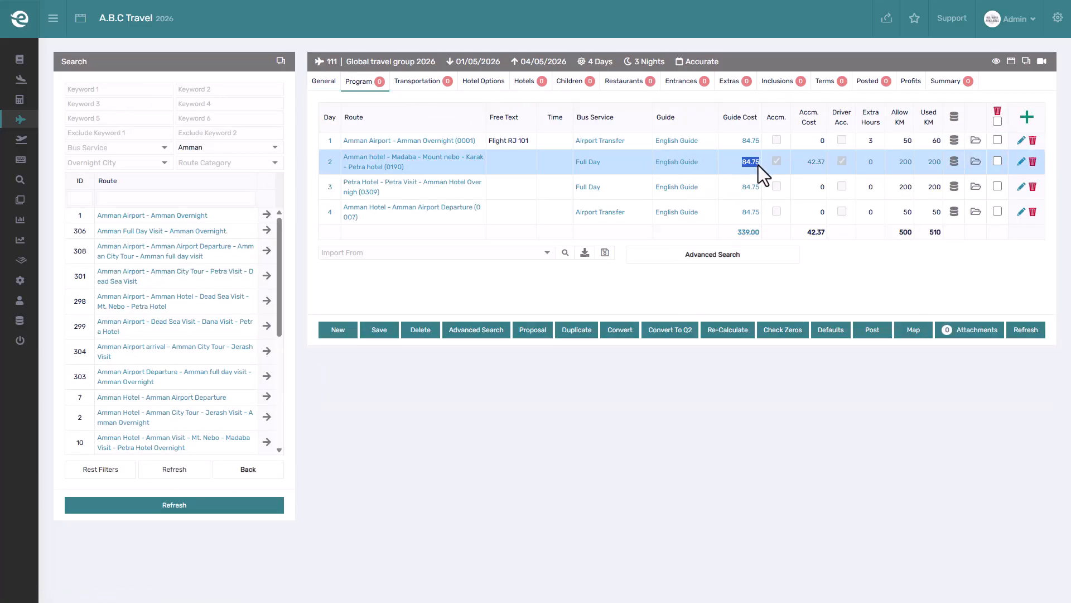
left_click(798, 163)
Examine the extra hours defined in day 1's Amman Airport - Amman Overnight route, then return to the program.
left_click(866, 141)
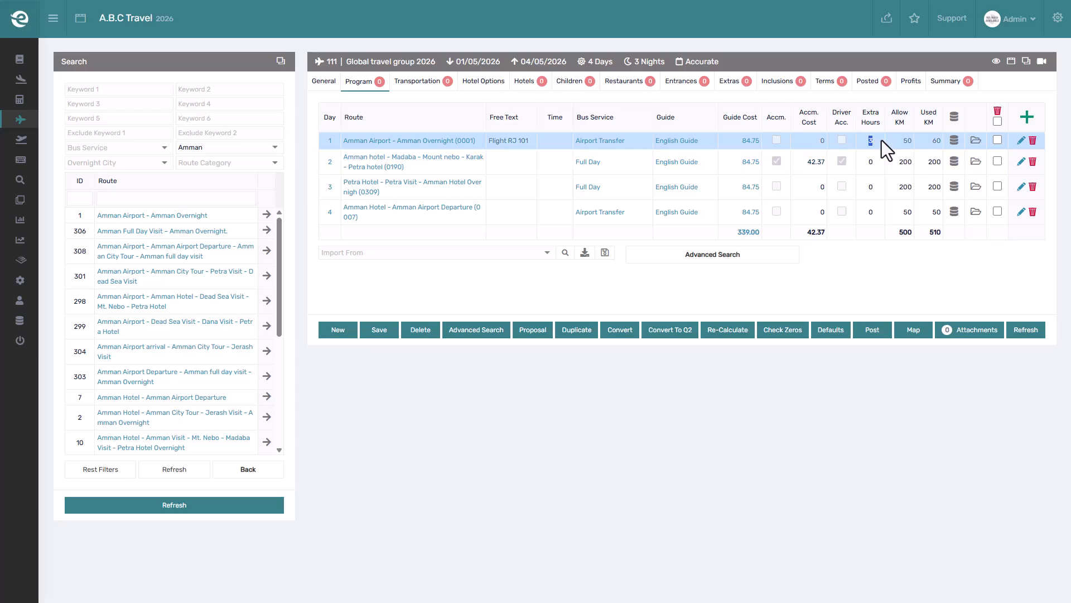
left_click(881, 139)
left_click(446, 140)
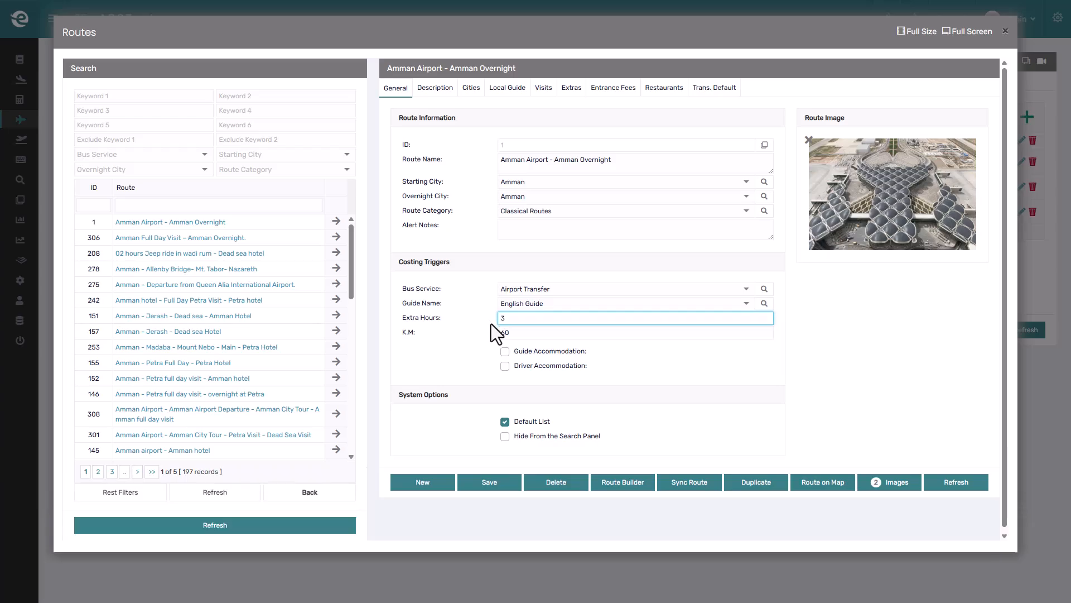
left_click(1049, 280)
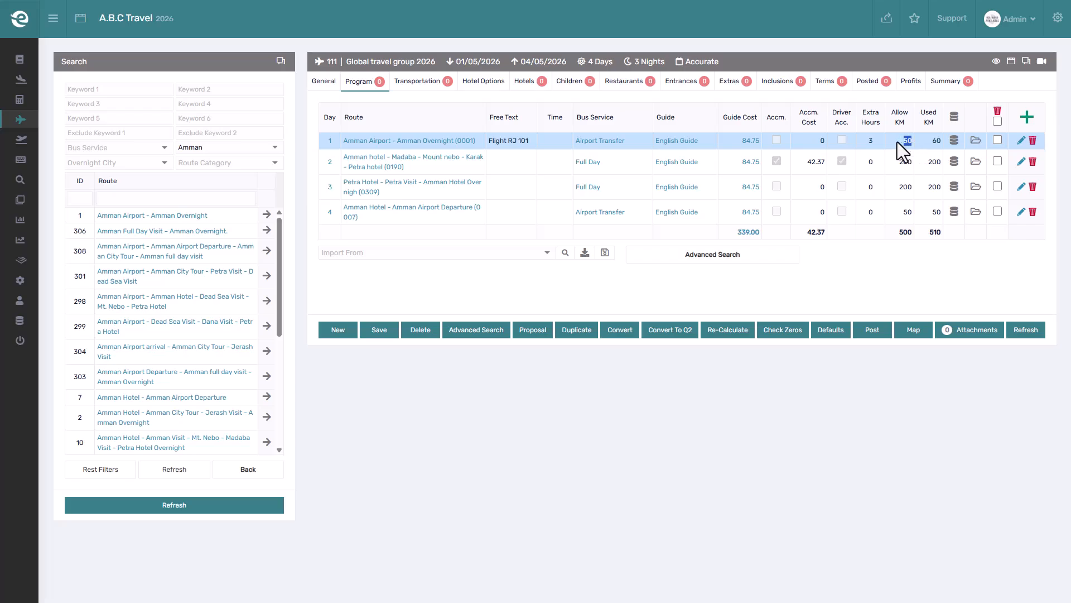
Examine the kilometre allowance of day 1's Airport Transfer bus service and return to the program.
left_click(594, 140)
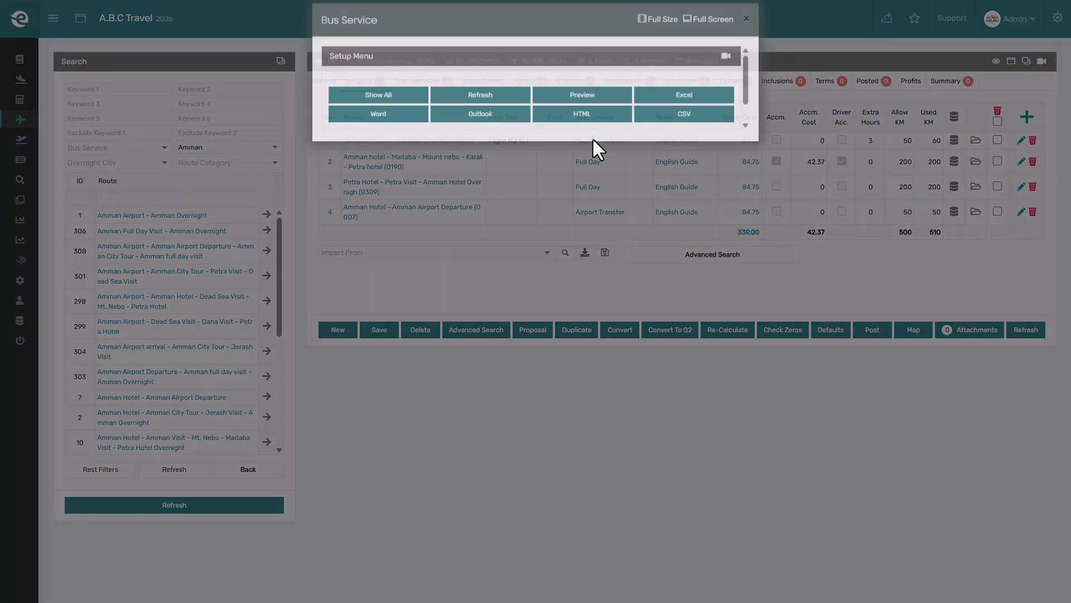
left_click(564, 181)
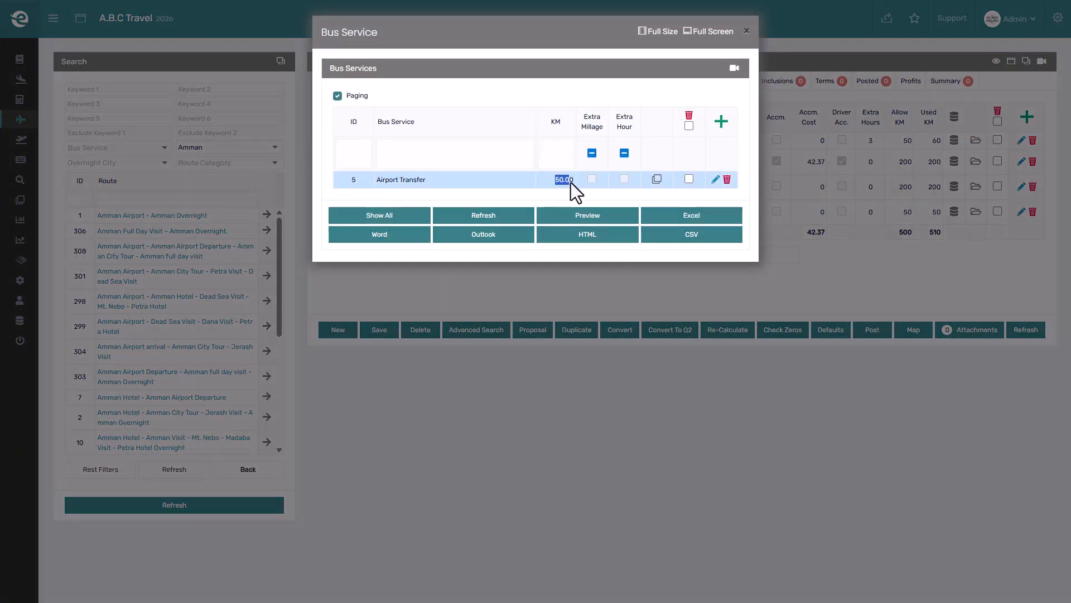
left_click(574, 192)
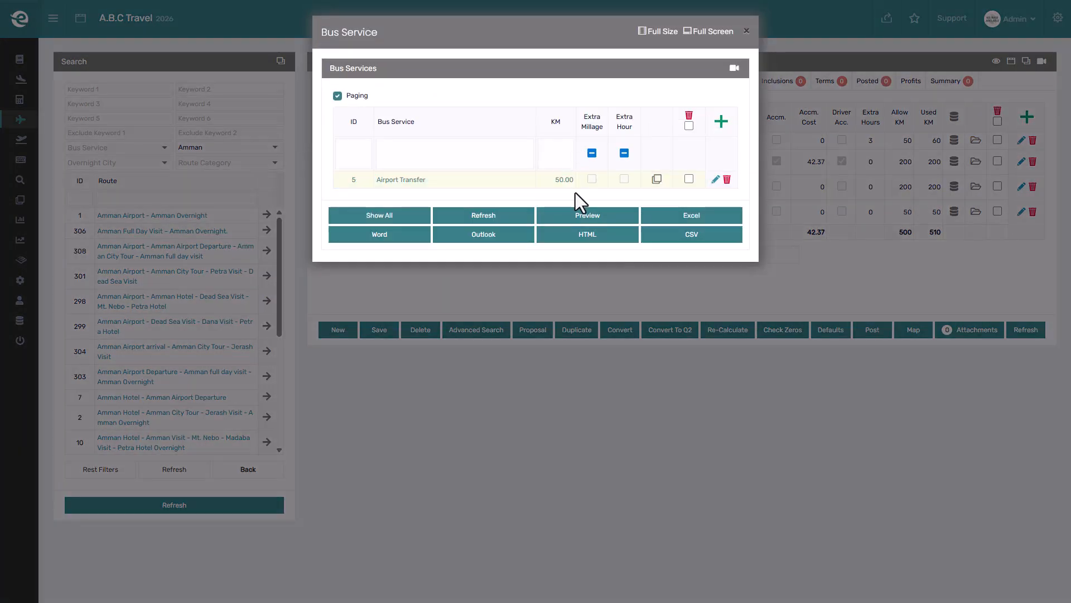
left_click(784, 172)
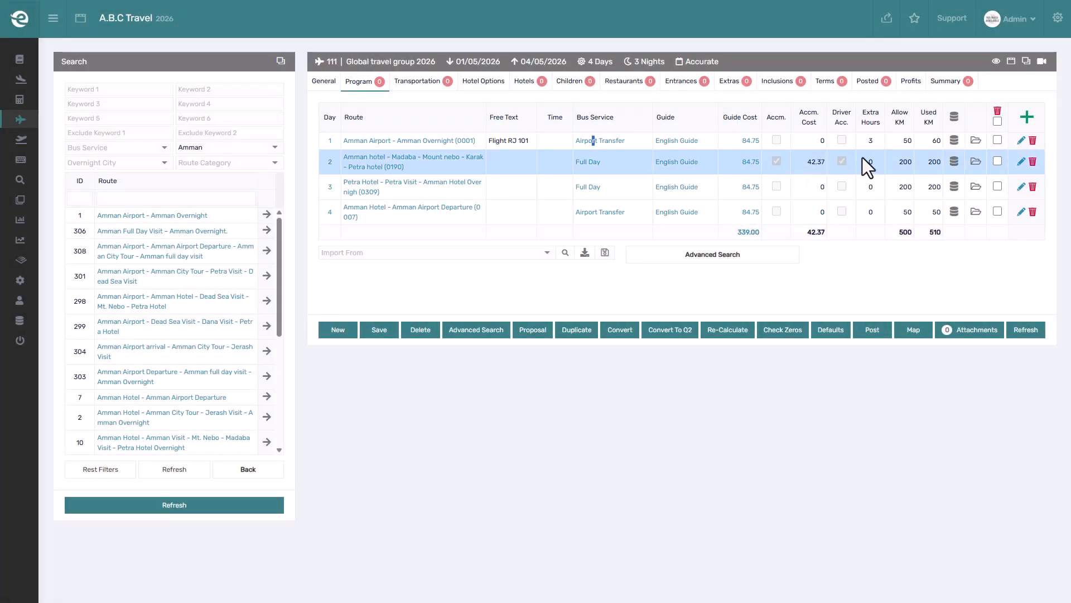
Compare day 1's used and allowed kilometres with the K.M. value in its route's costing triggers.
left_click(930, 142)
left_click(895, 136)
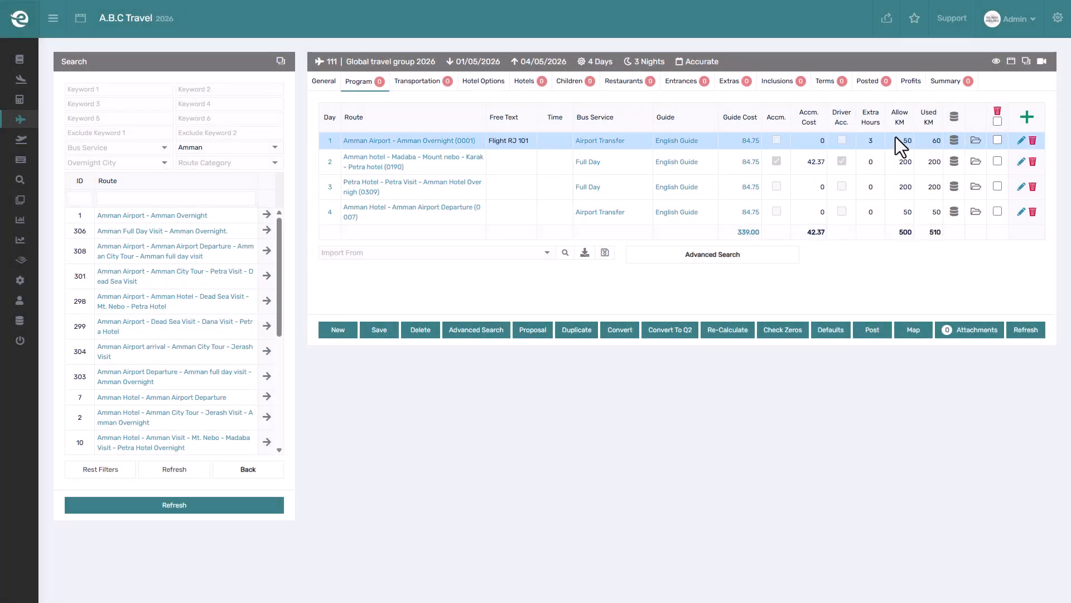
left_click(457, 139)
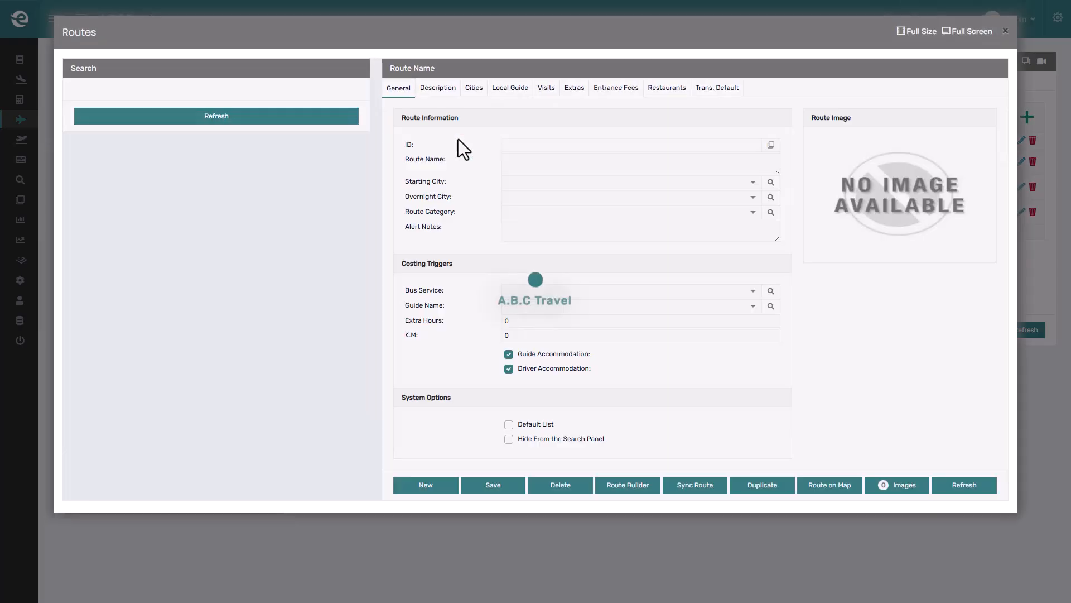
left_click(527, 330)
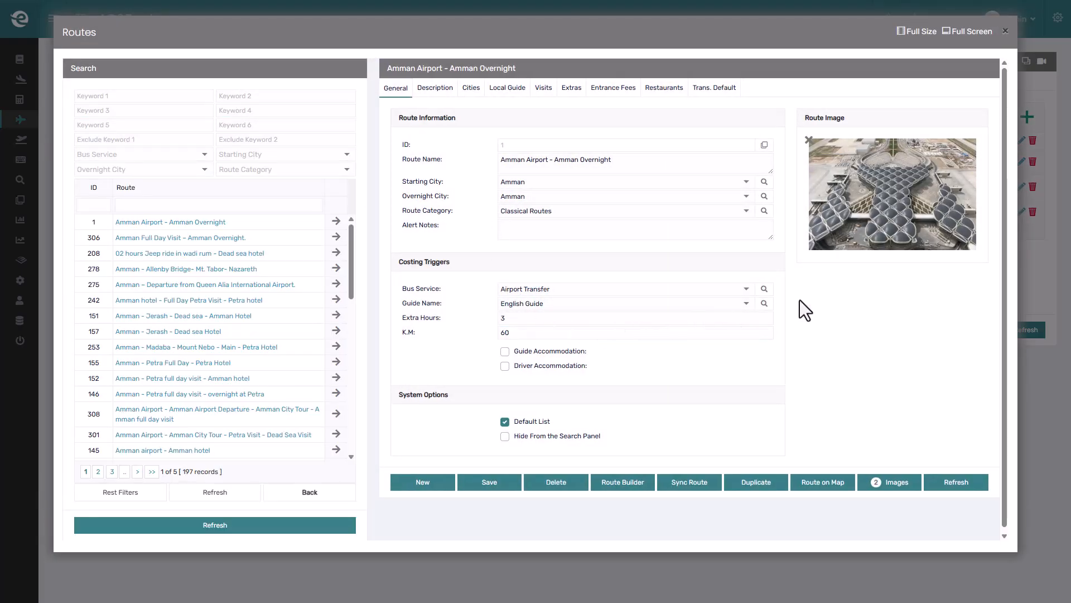
left_click(1032, 275)
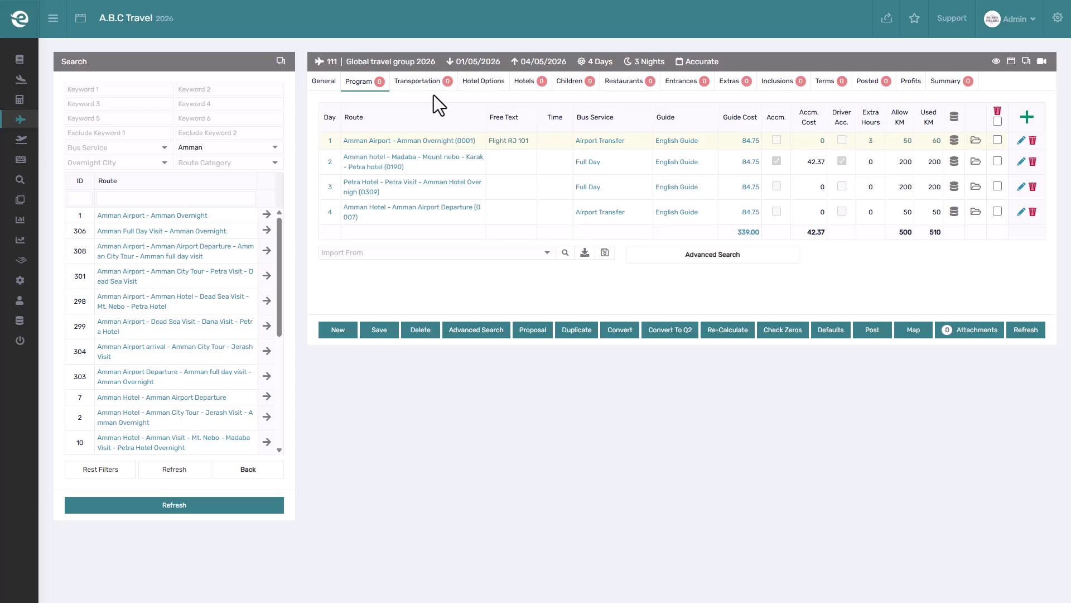
Review day 1's expanded route details, including its free-text description and guide fees, and close them.
left_click(955, 140)
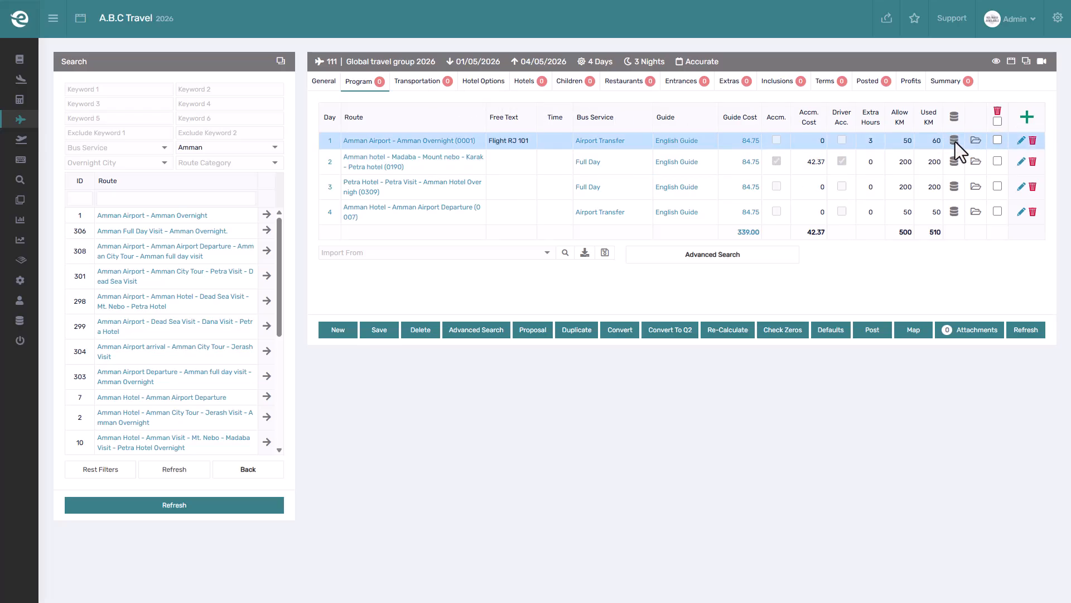
left_click(975, 139)
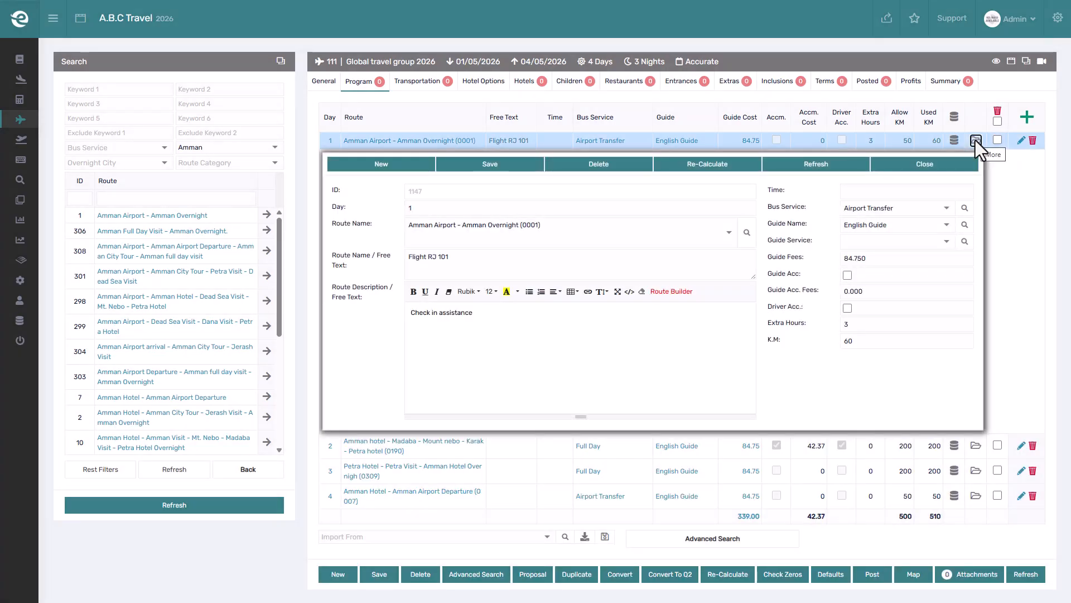
left_click(927, 163)
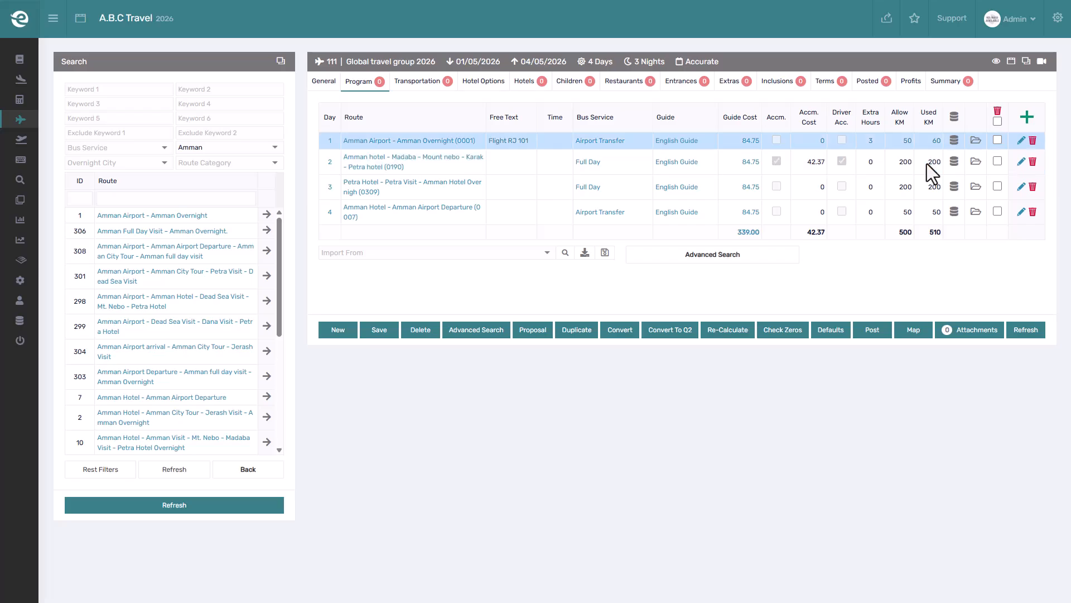
Select all four days of the program and delete them, confirming the deletion.
left_click(998, 121)
left_click(998, 110)
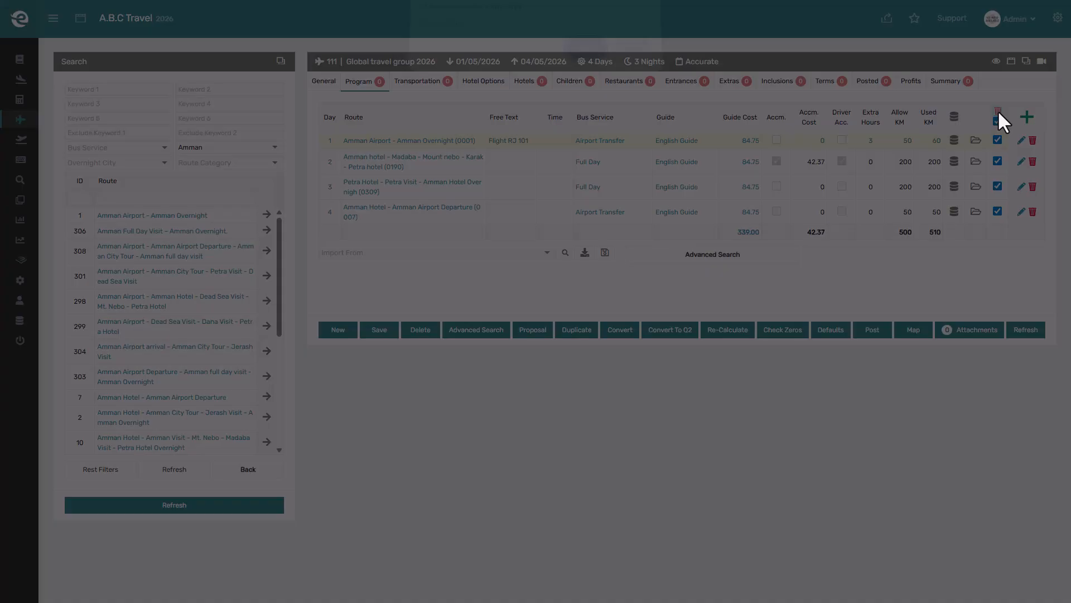
left_click(583, 58)
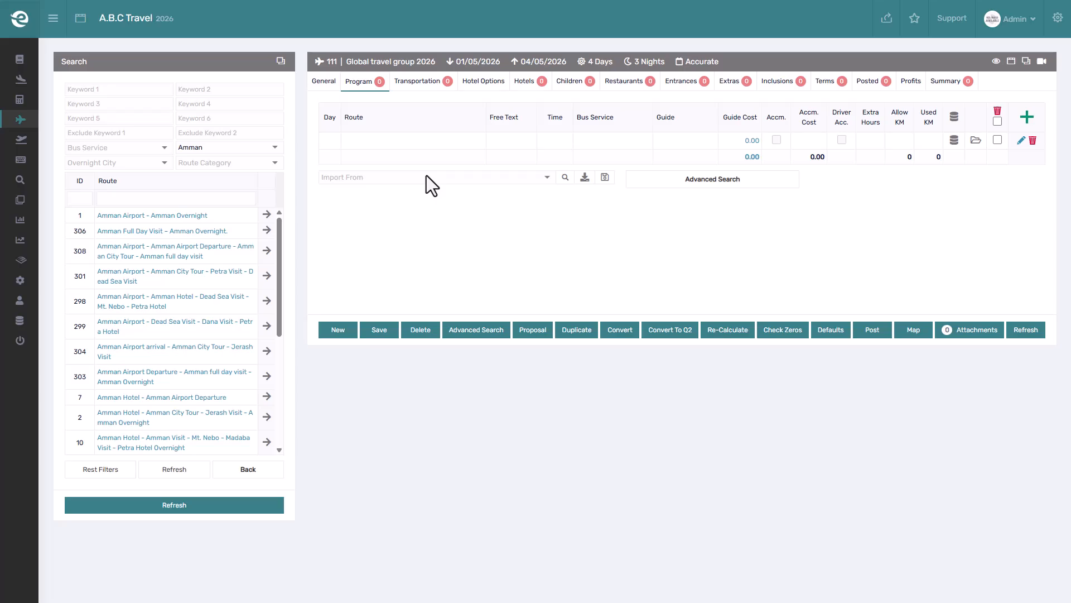
Import the "Jordan adventure 4 days / 3 nights" itinerary into the empty program.
left_click(429, 178)
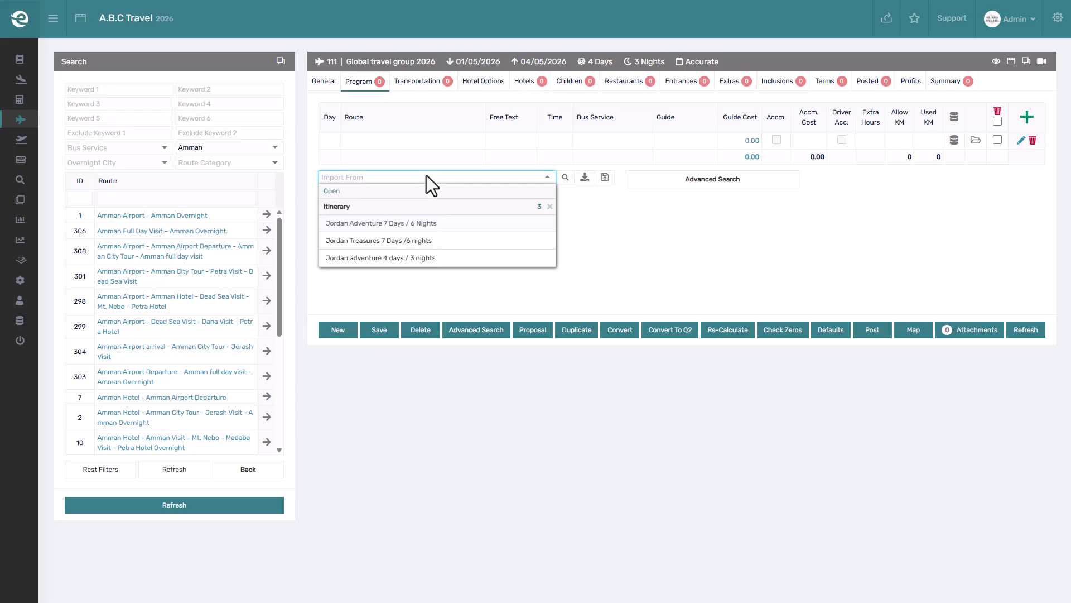
left_click(366, 258)
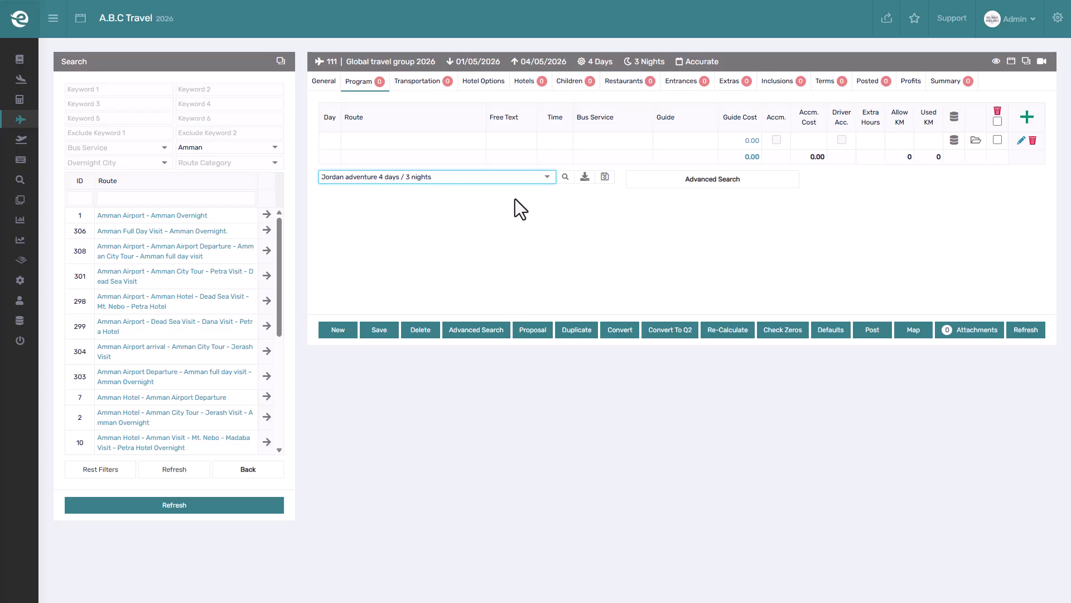
left_click(585, 177)
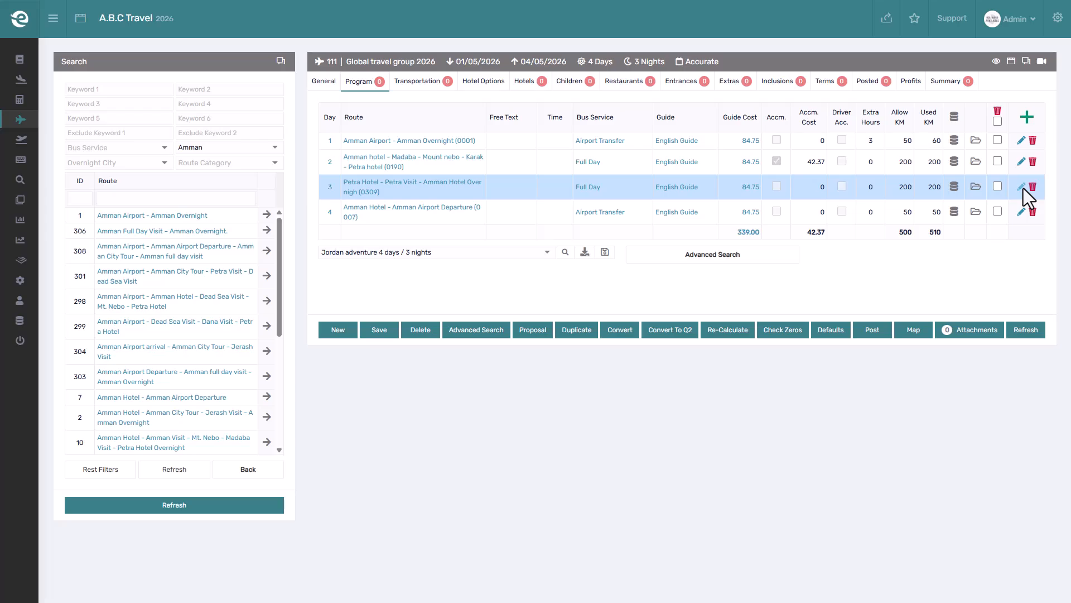
Enable driver accommodation for day 2, save the row and refresh the quotation.
left_click(1022, 162)
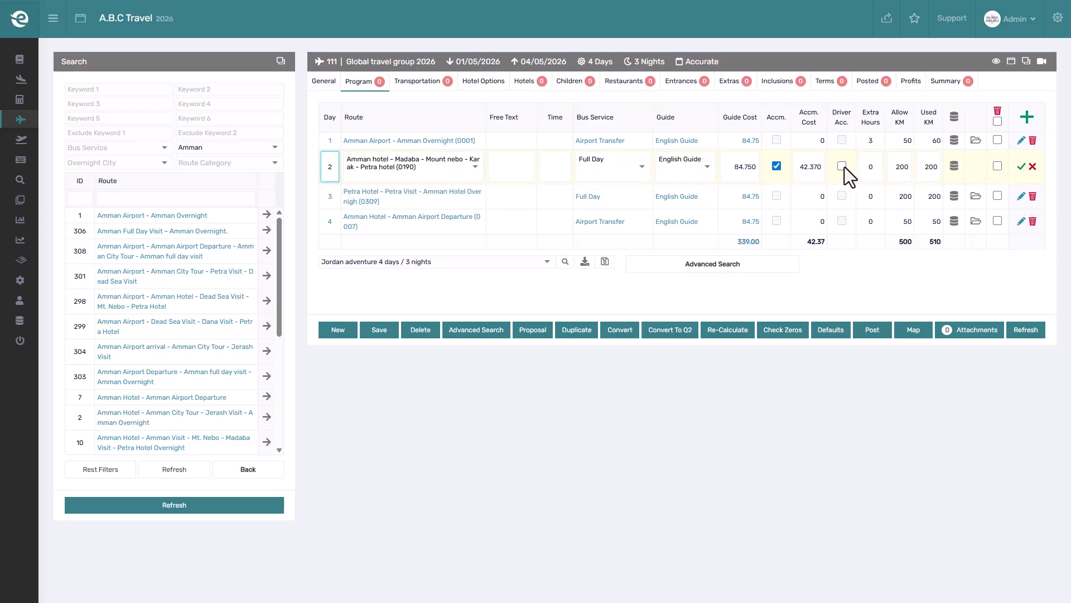
left_click(842, 166)
left_click(1022, 167)
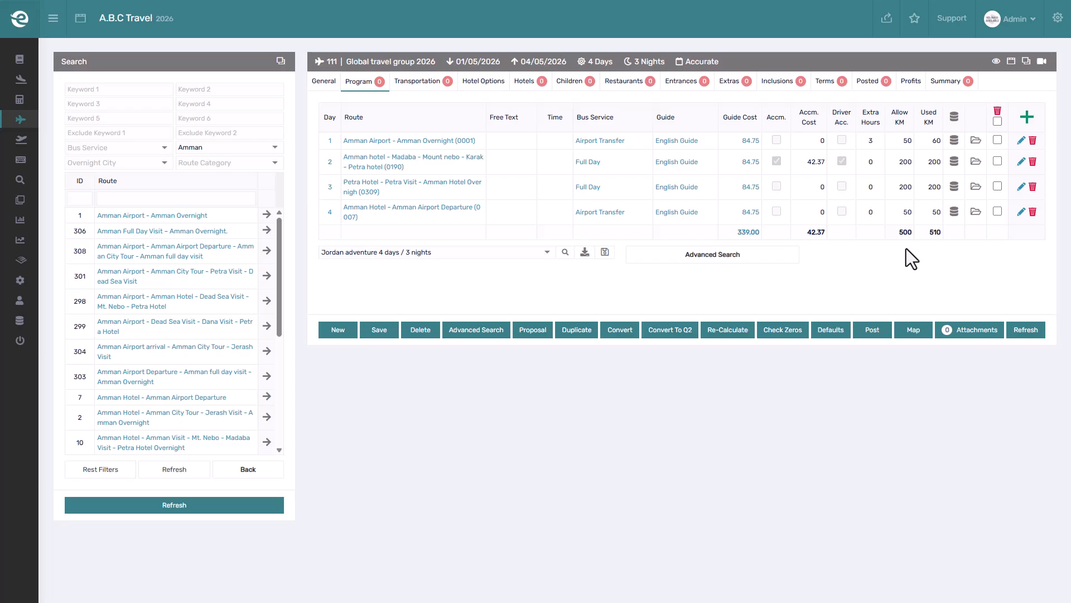
left_click(1021, 330)
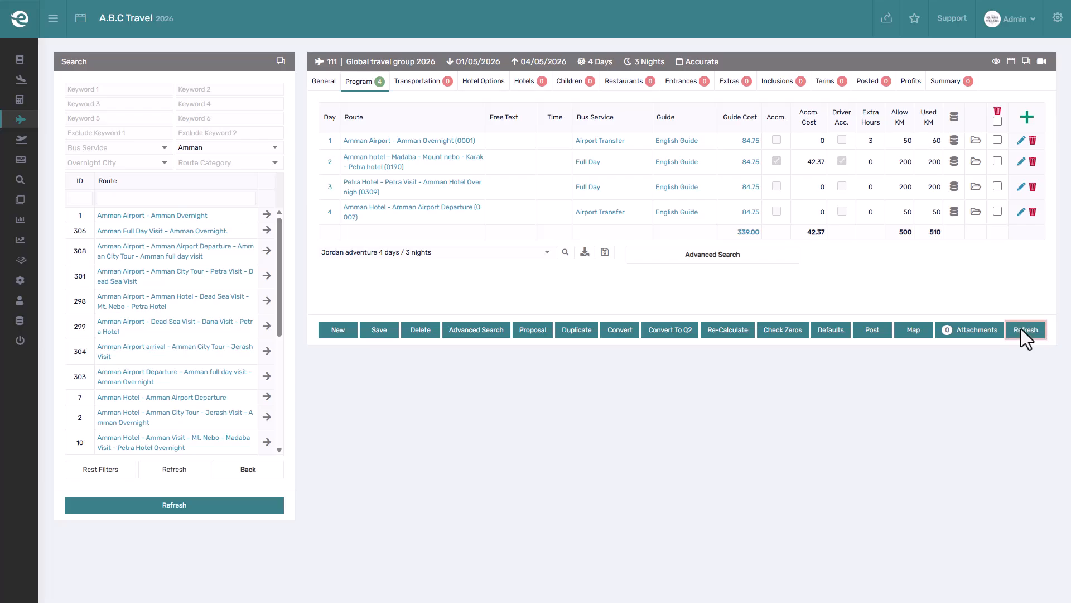